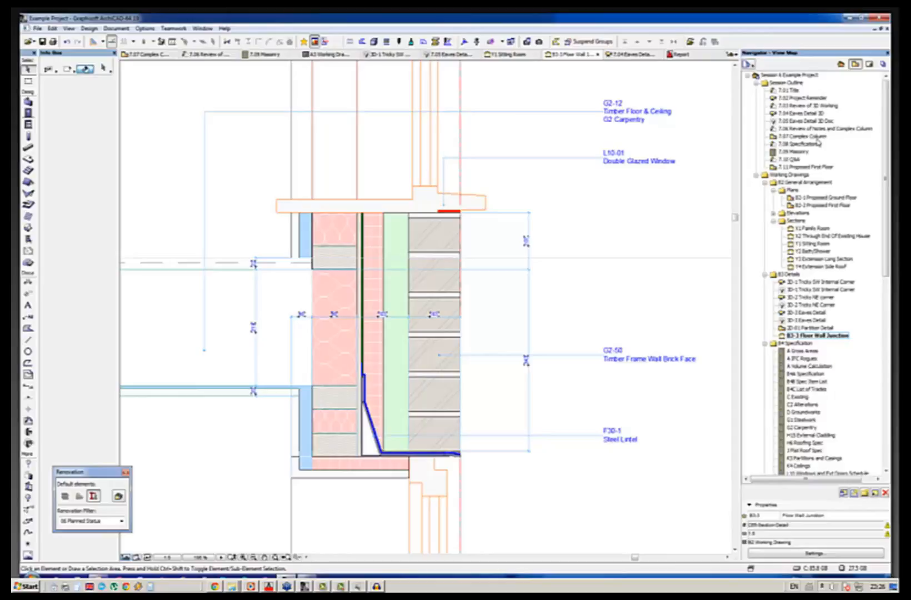
Open the 7.07 Complex Column view and check the L-shaped casing column behind the shower
{"action": "double_click", "coordinate": [817, 138]}
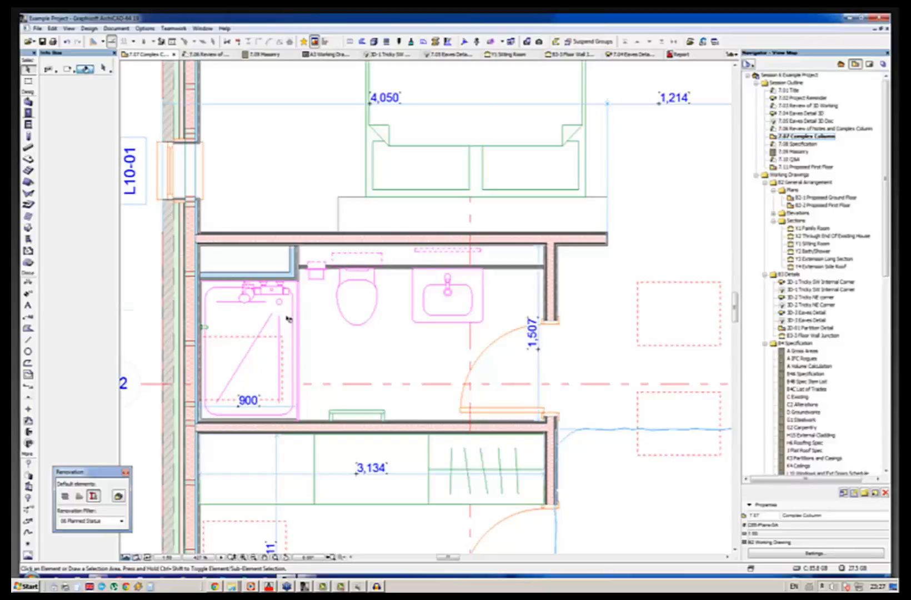
{"action": "left_click", "coordinate": [296, 274]}
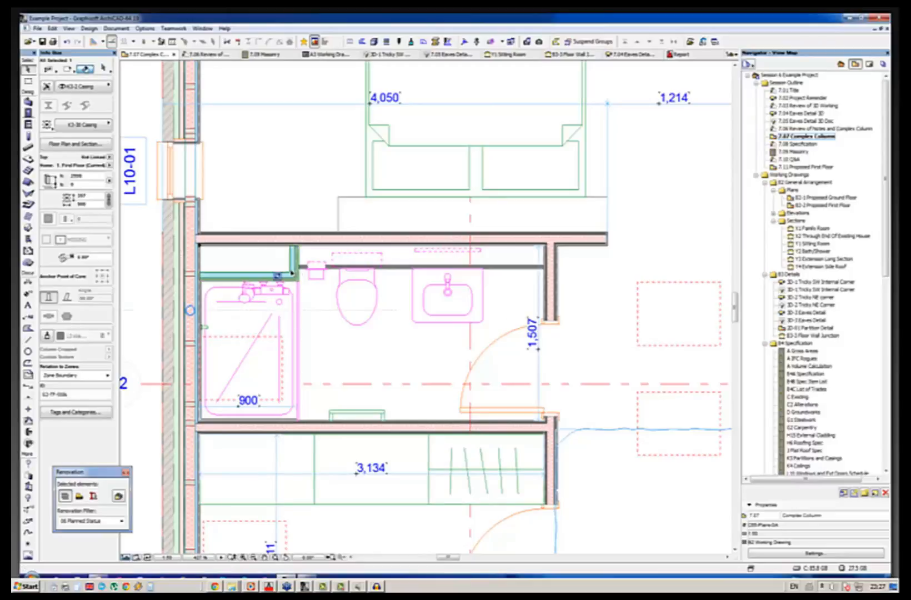
{"action": "key", "text": "Escape"}
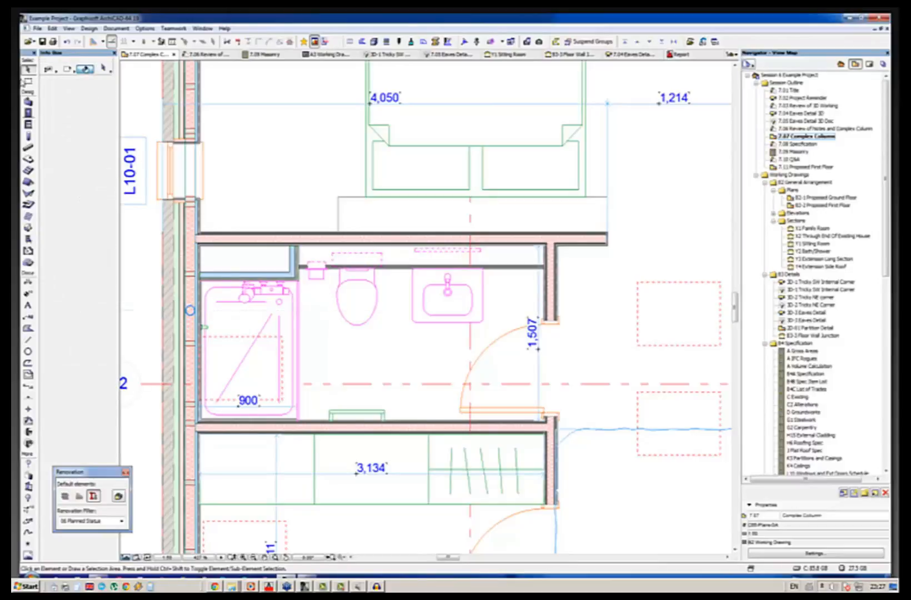
Enclose the shower area in a marquee, show it in 3D and orbit around it
{"action": "left_click", "coordinate": [27, 81]}
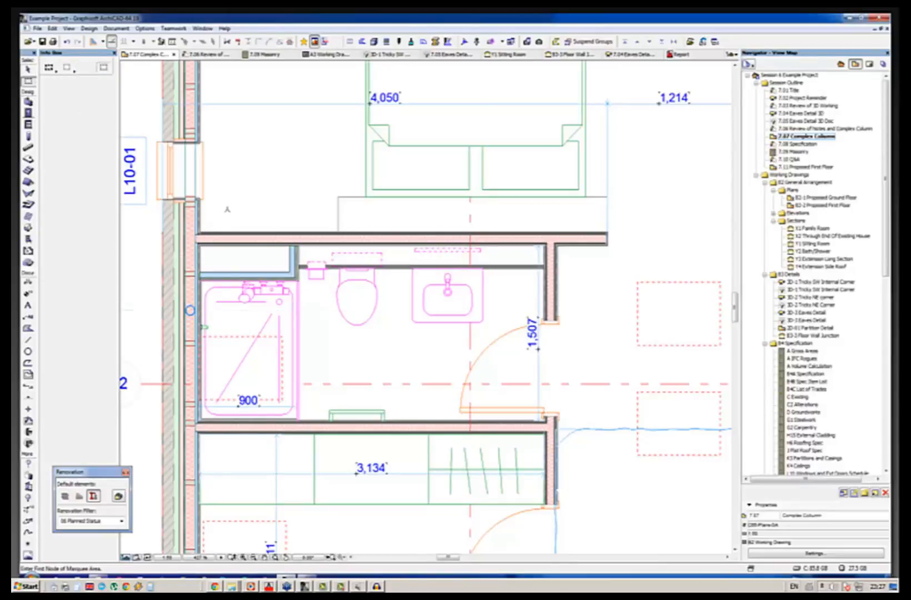
{"action": "left_click", "coordinate": [179, 224]}
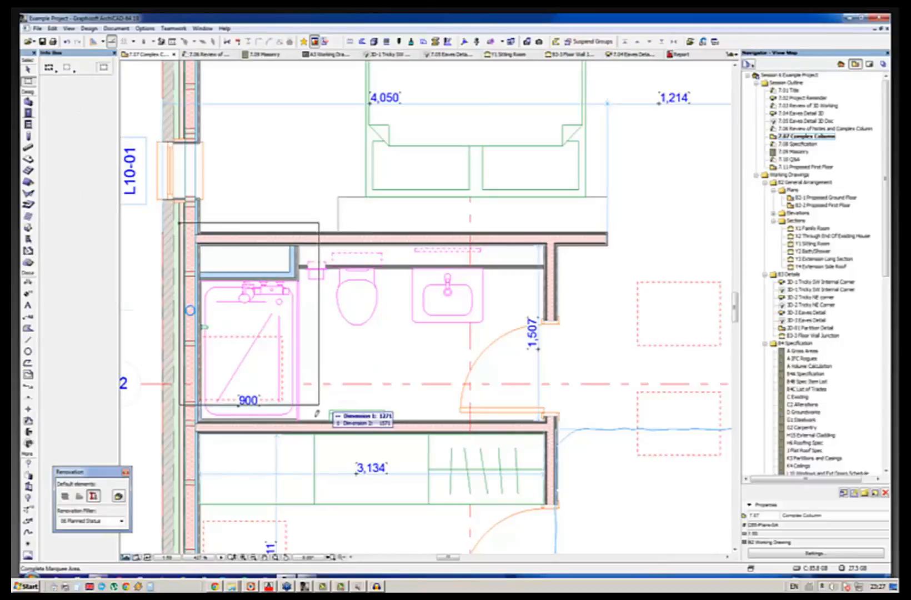
{"action": "left_click", "coordinate": [332, 444]}
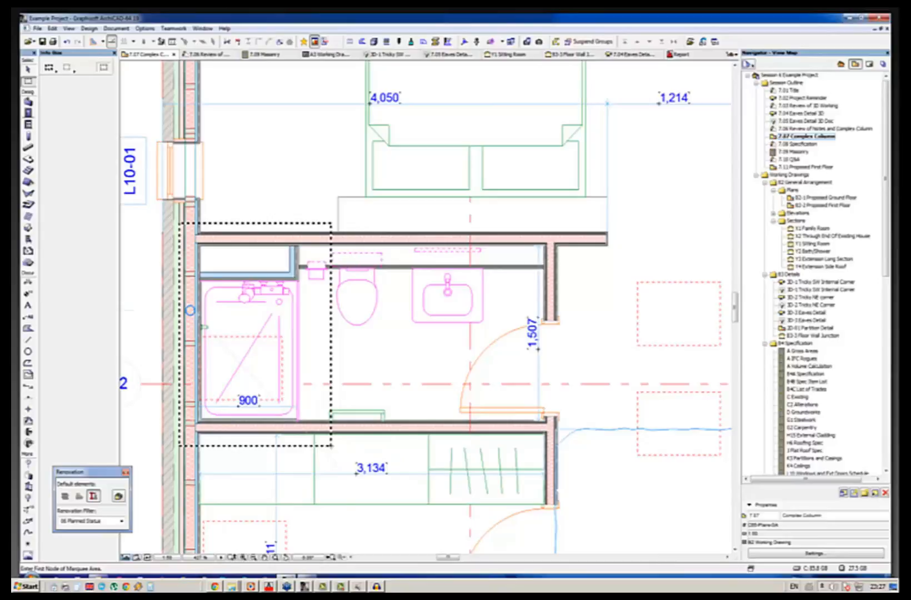
{"action": "key", "text": "F5"}
{"action": "middle_click_drag", "start_coordinate": [332, 446], "coordinate": [606, 378], "text": "shift"}
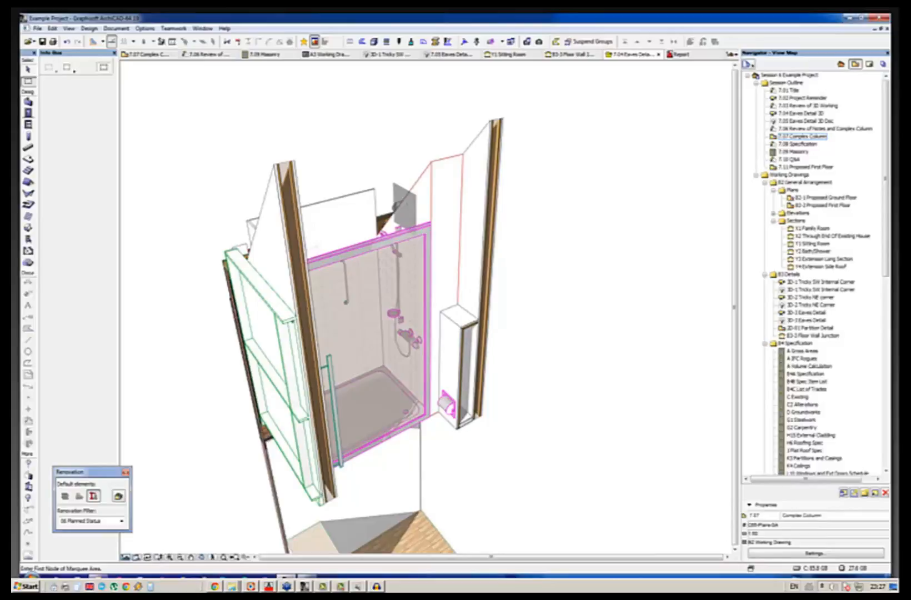
Open the complex profile of the casing column behind the shower for editing from the 3D view
{"action": "left_click", "coordinate": [431, 162], "text": "shift"}
{"action": "middle_click_drag", "start_coordinate": [432, 162], "coordinate": [479, 223], "text": "shift"}
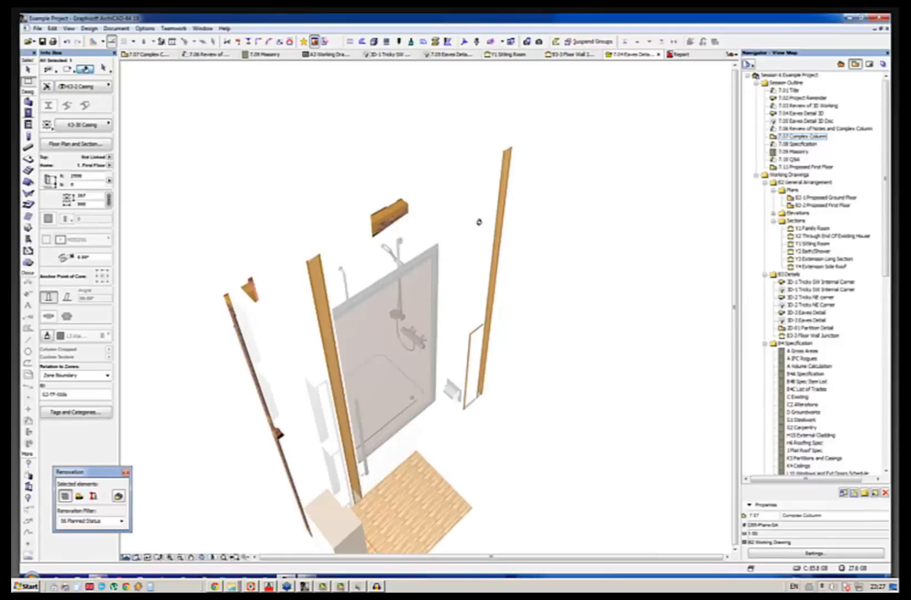
{"action": "right_click", "coordinate": [440, 204]}
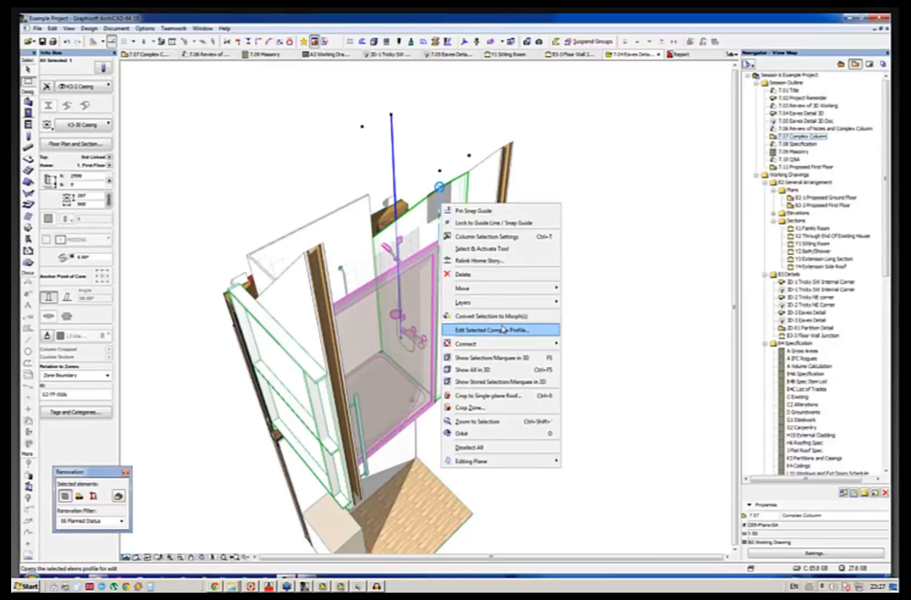
{"action": "left_click", "coordinate": [503, 330]}
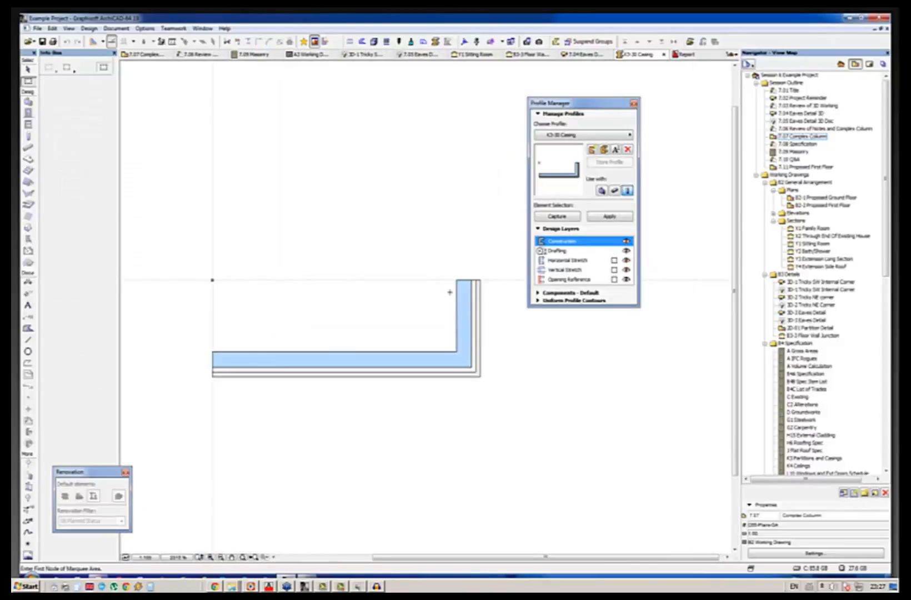
Examine the separate fills that make up the L-shaped casing profile, from the inner carcassing to the outer finish layers
{"action": "left_click", "coordinate": [460, 300]}
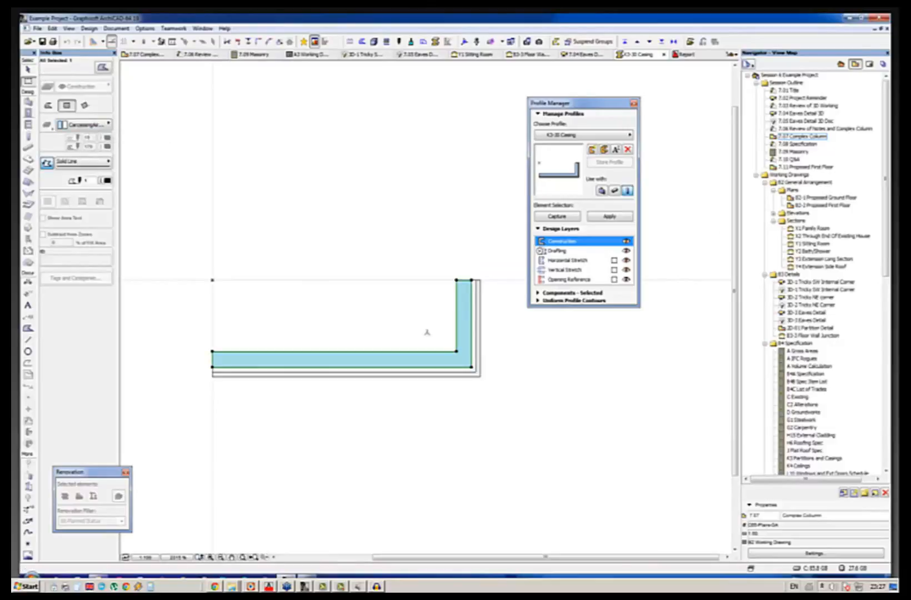
{"action": "key", "text": "Escape"}
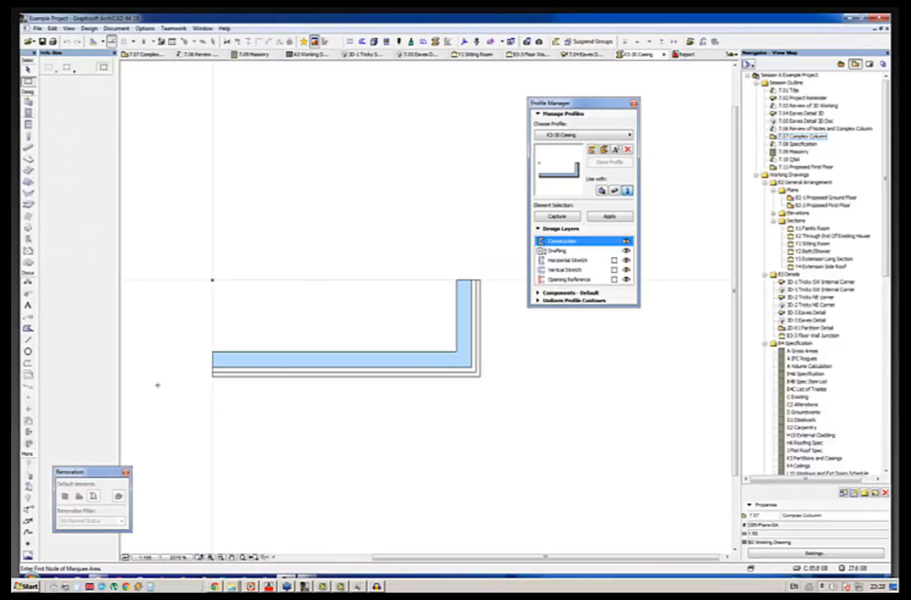
{"action": "left_click", "coordinate": [476, 327]}
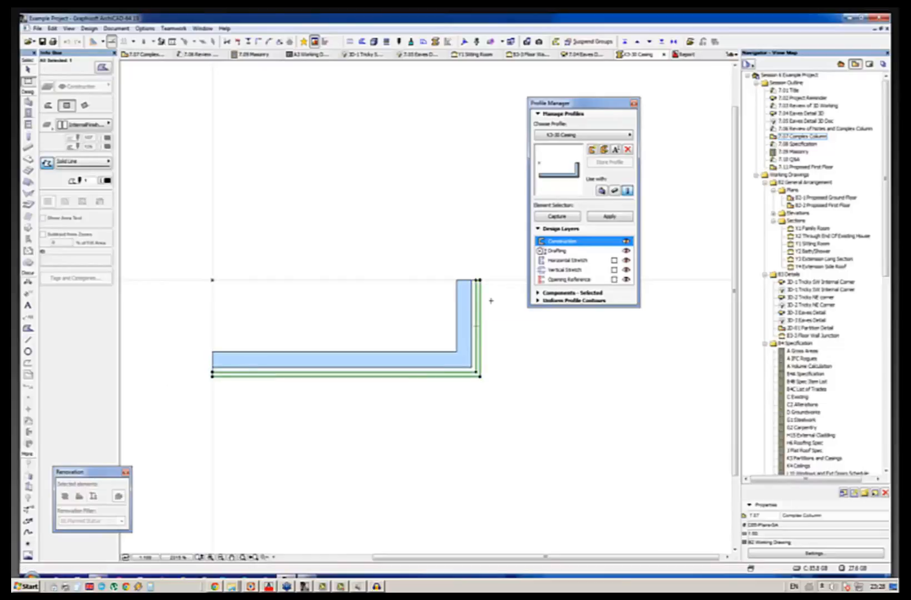
{"action": "key", "text": "Escape"}
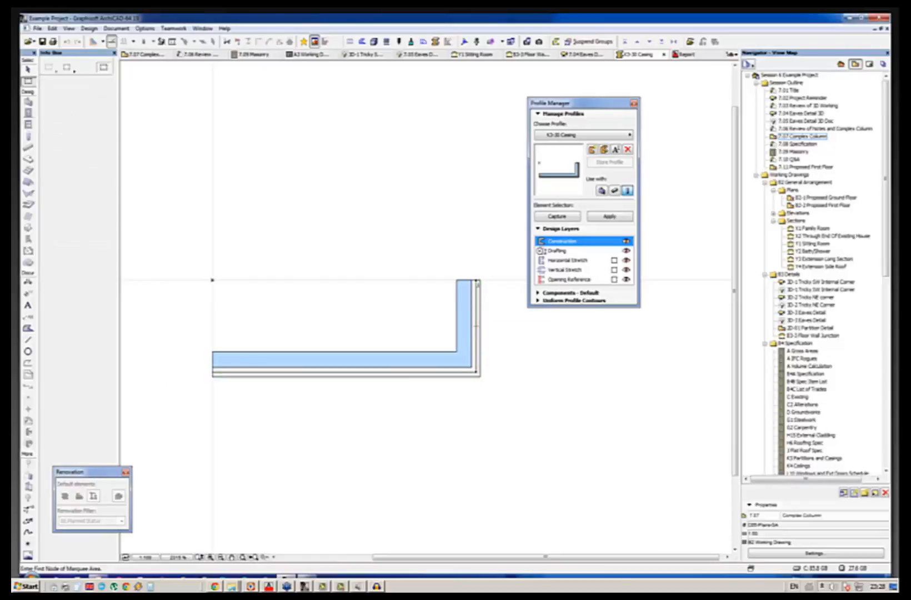
{"action": "left_click", "coordinate": [476, 286]}
{"action": "key", "text": "Escape"}
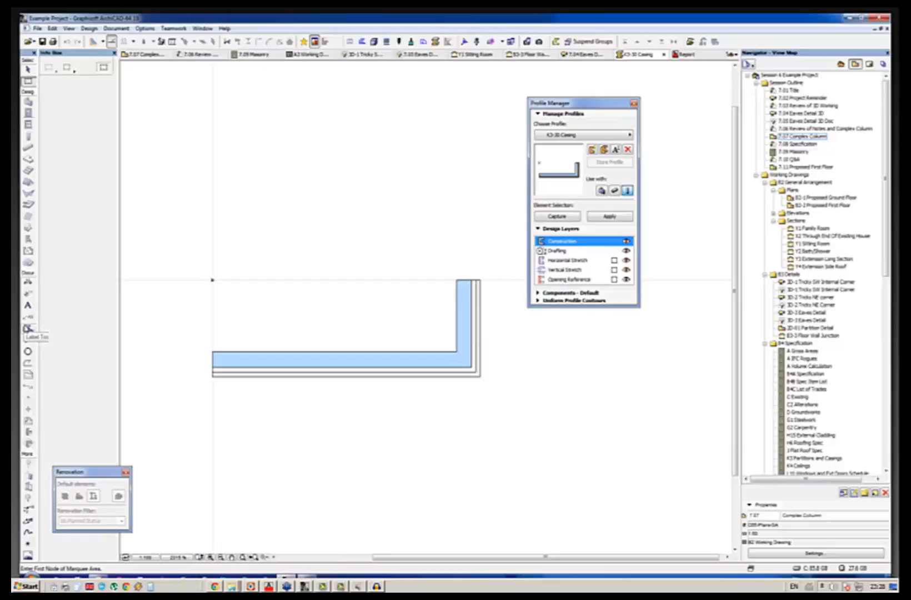
Draw a rotated-rectangle fill of G2 CarcassingTimber as a stud at the free end of the casing's long horizontal leg
{"action": "left_click", "coordinate": [27, 329]}
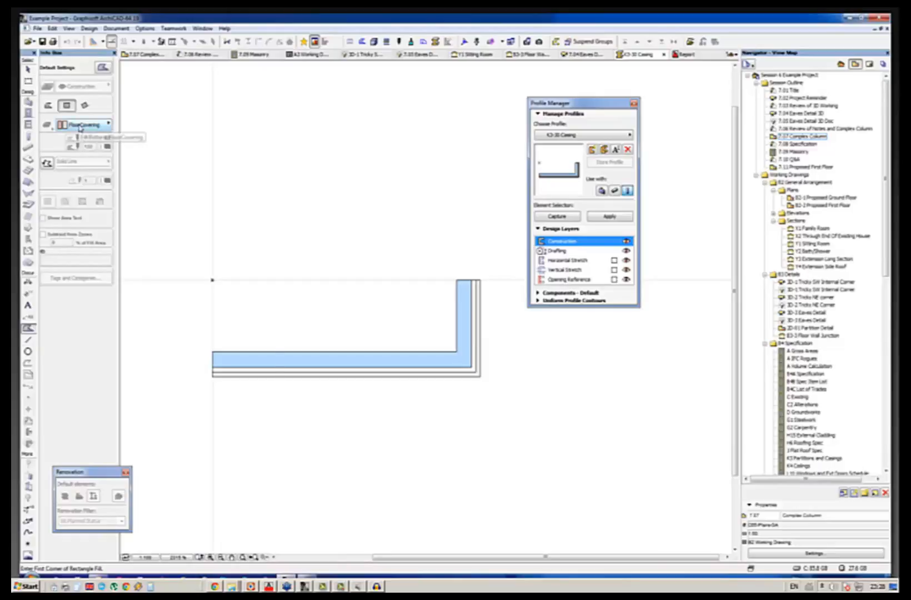
{"action": "left_click", "coordinate": [80, 128]}
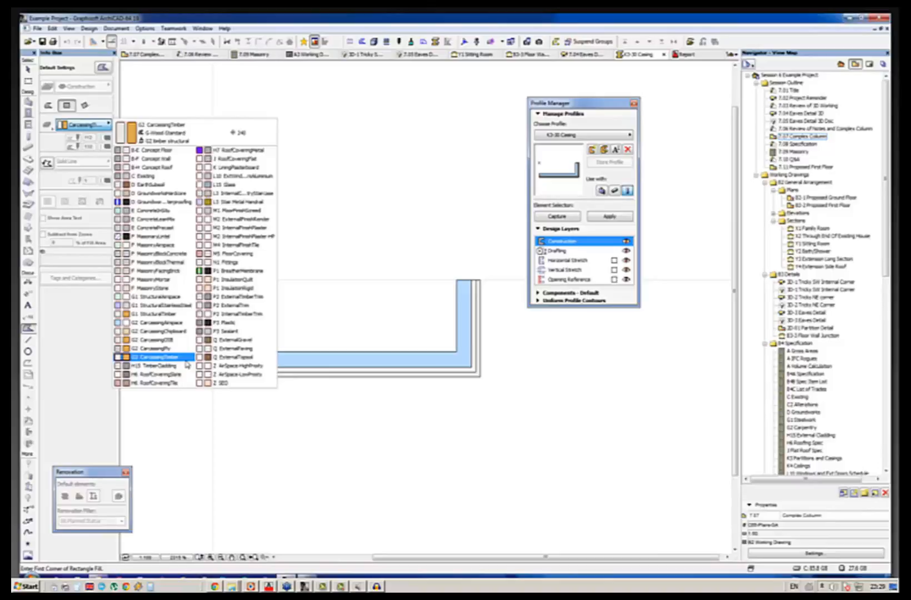
{"action": "left_click", "coordinate": [161, 356]}
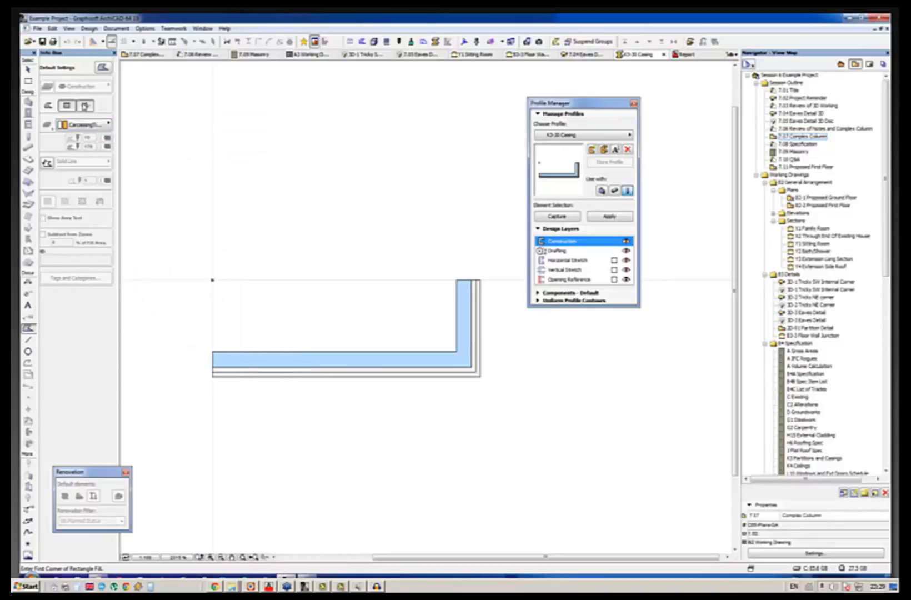
{"action": "left_click", "coordinate": [85, 106]}
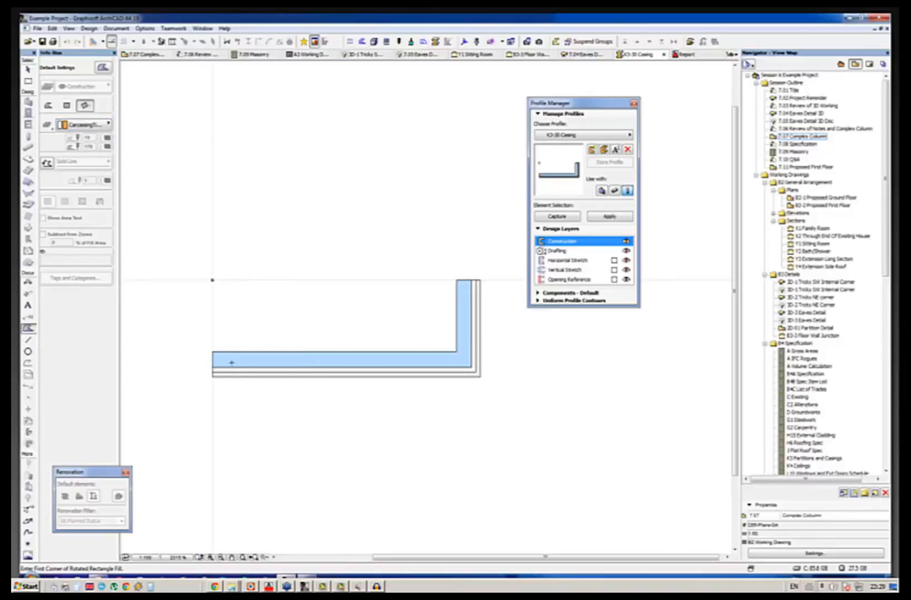
{"action": "scroll", "coordinate": [232, 362], "scroll_direction": "up", "scroll_amount": 3}
{"action": "left_click", "coordinate": [229, 324]}
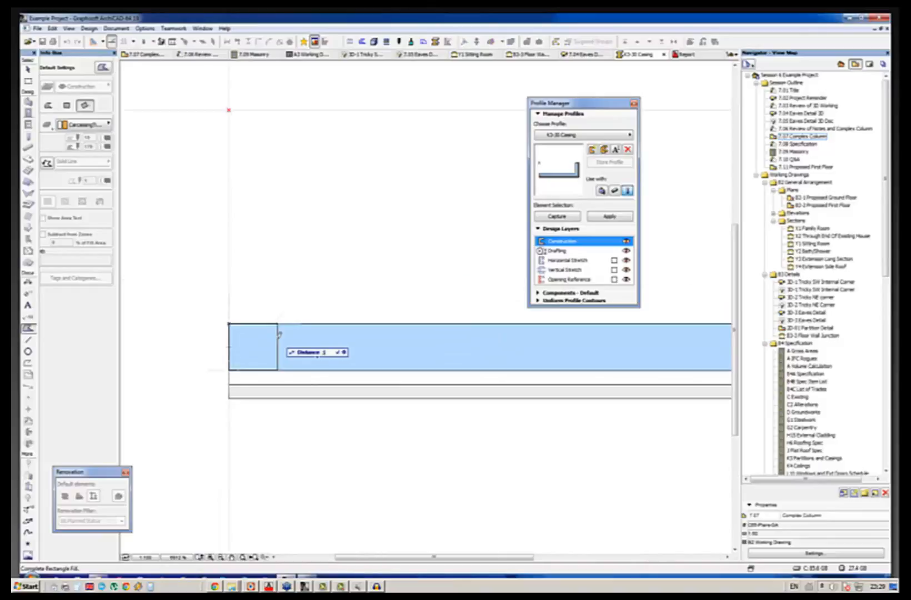
{"action": "left_click", "coordinate": [262, 323]}
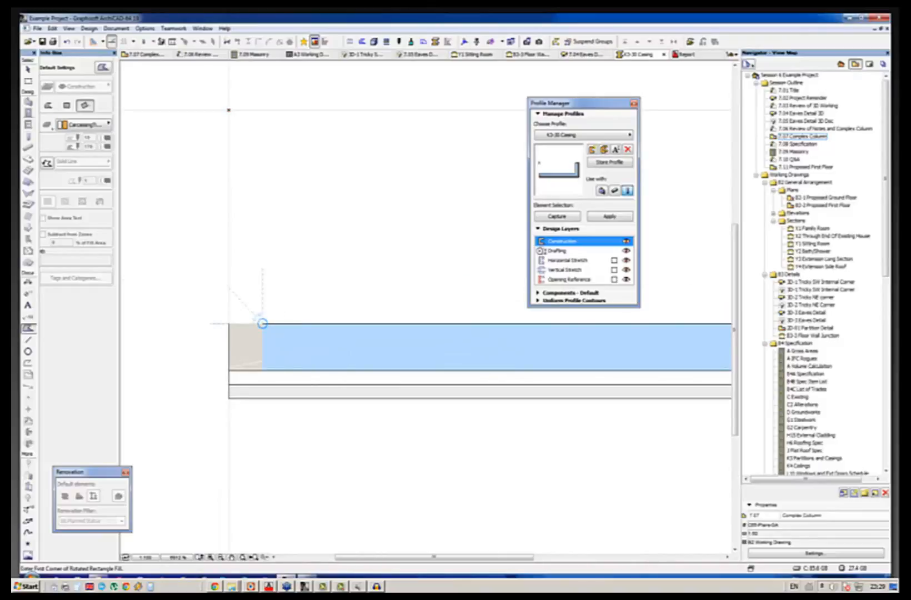
{"action": "left_click", "coordinate": [27, 69]}
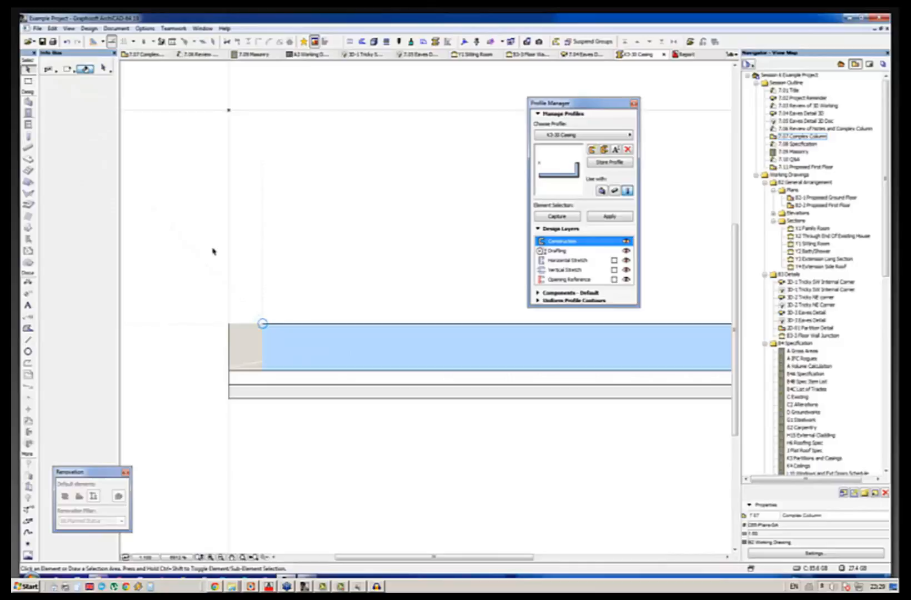
{"action": "left_click", "coordinate": [259, 325]}
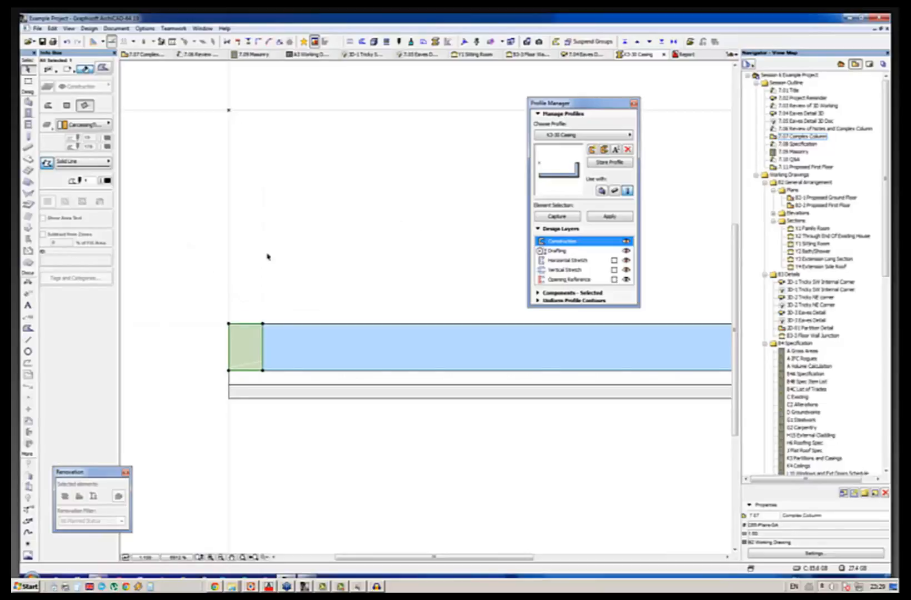
{"action": "scroll", "coordinate": [267, 256], "scroll_direction": "down", "scroll_amount": 2}
{"action": "left_click", "coordinate": [181, 360]}
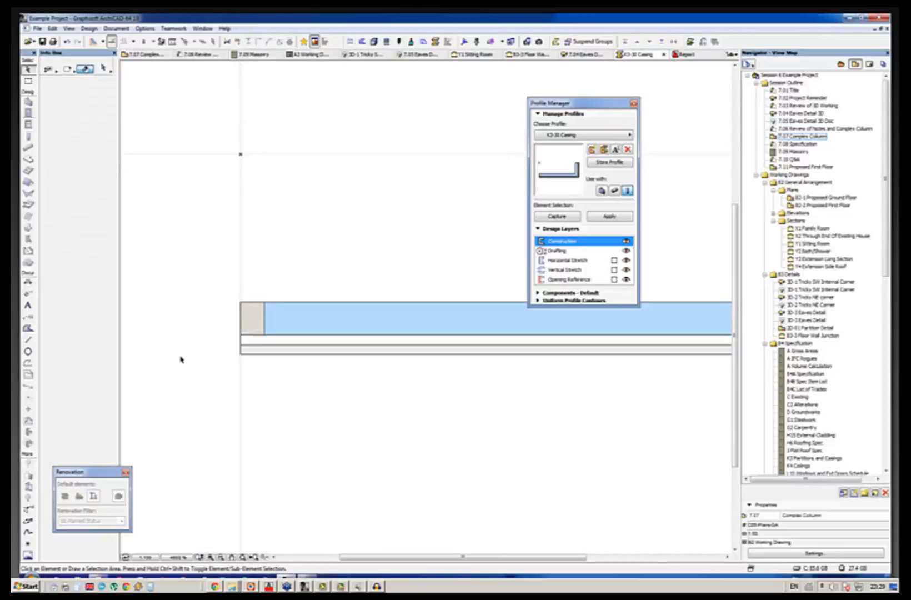
Draw a timber stud fill about 50 mm square in the corner where the casing's two legs meet
{"action": "scroll", "coordinate": [180, 360], "scroll_direction": "down", "scroll_amount": 3}
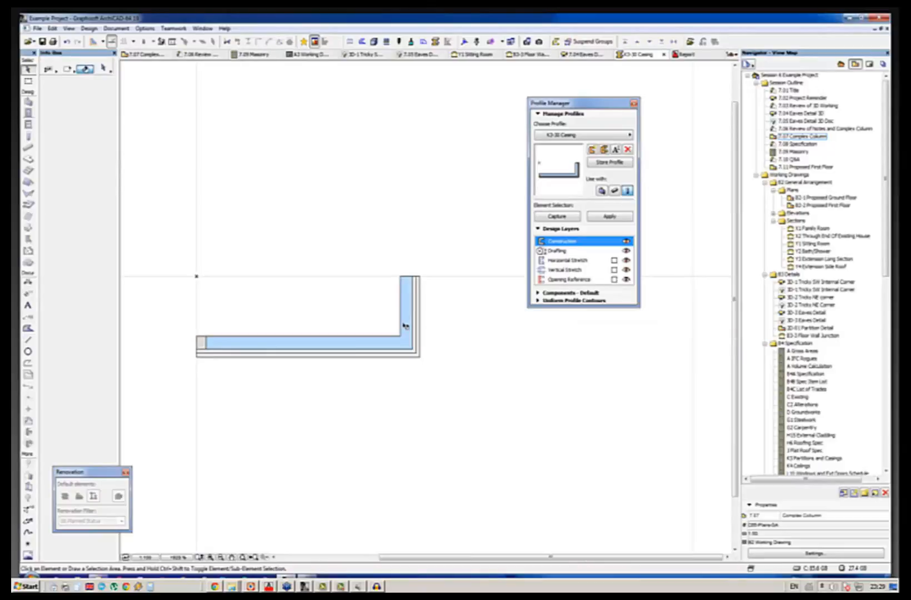
{"action": "key", "text": "w"}
{"action": "scroll", "coordinate": [401, 313], "scroll_direction": "up", "scroll_amount": 3}
{"action": "left_click", "coordinate": [400, 361]}
{"action": "left_click", "coordinate": [424, 361]}
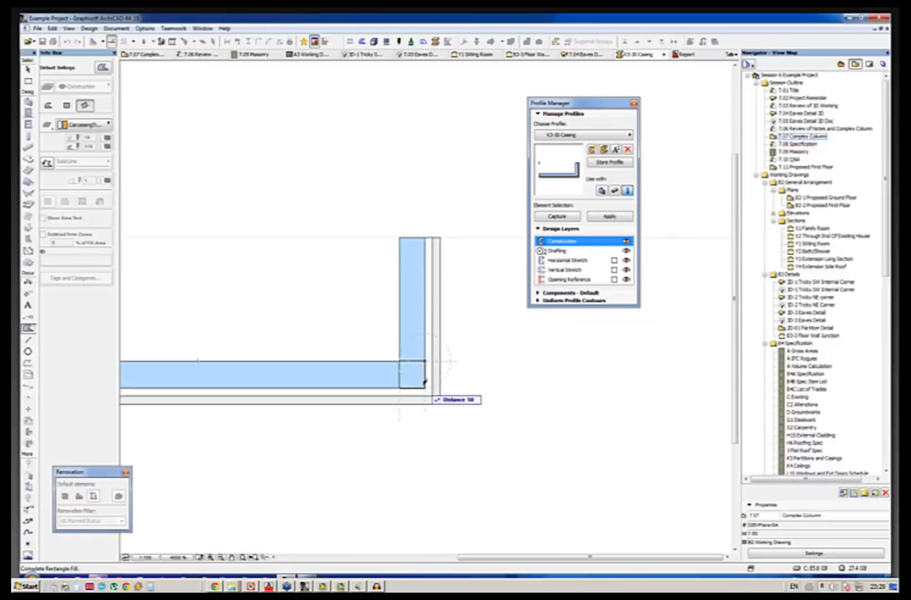
{"action": "left_click", "coordinate": [425, 387]}
Draw a timber stud fill across the free end of the casing's short vertical leg
{"action": "left_click", "coordinate": [400, 238]}
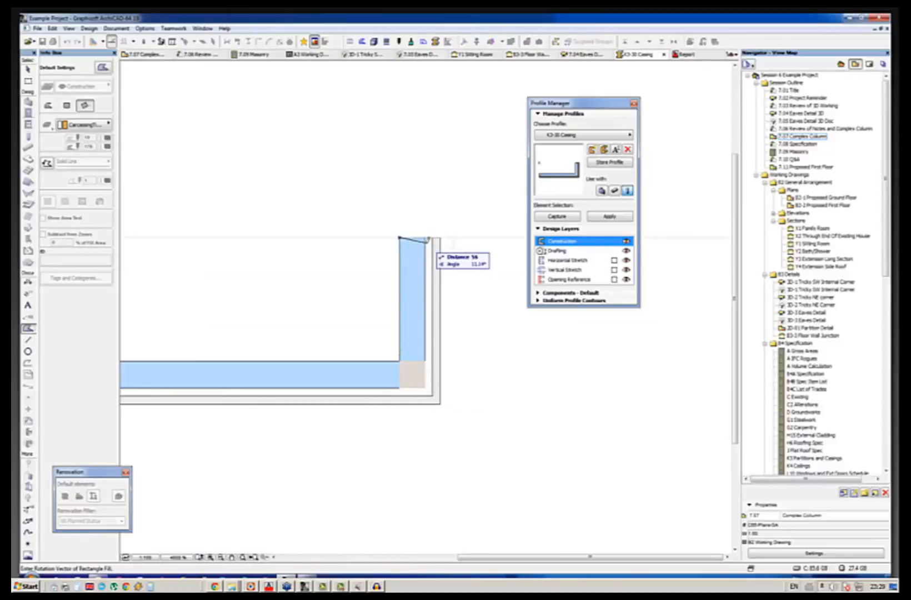
{"action": "left_click", "coordinate": [425, 238]}
{"action": "left_click", "coordinate": [414, 256]}
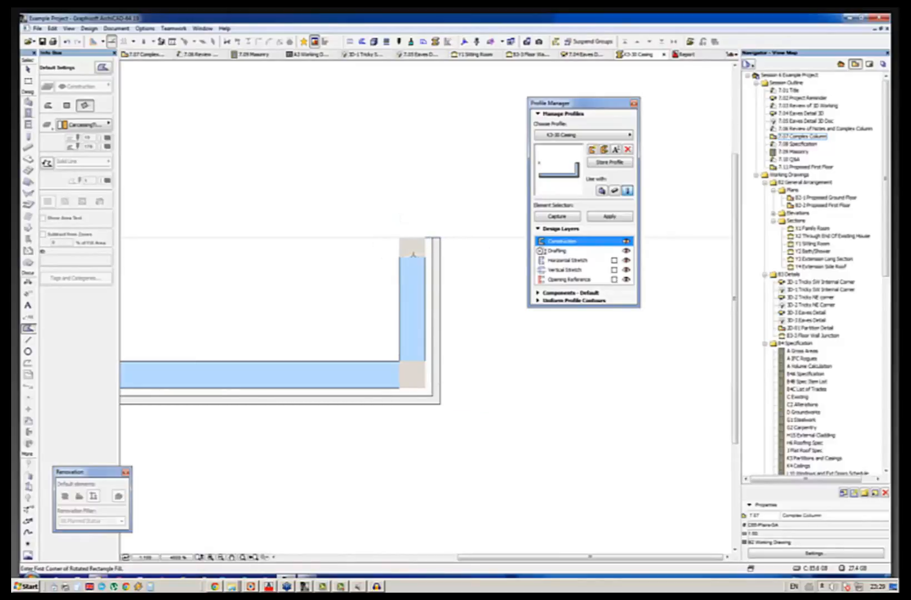
{"action": "left_click", "coordinate": [414, 373], "text": "shift"}
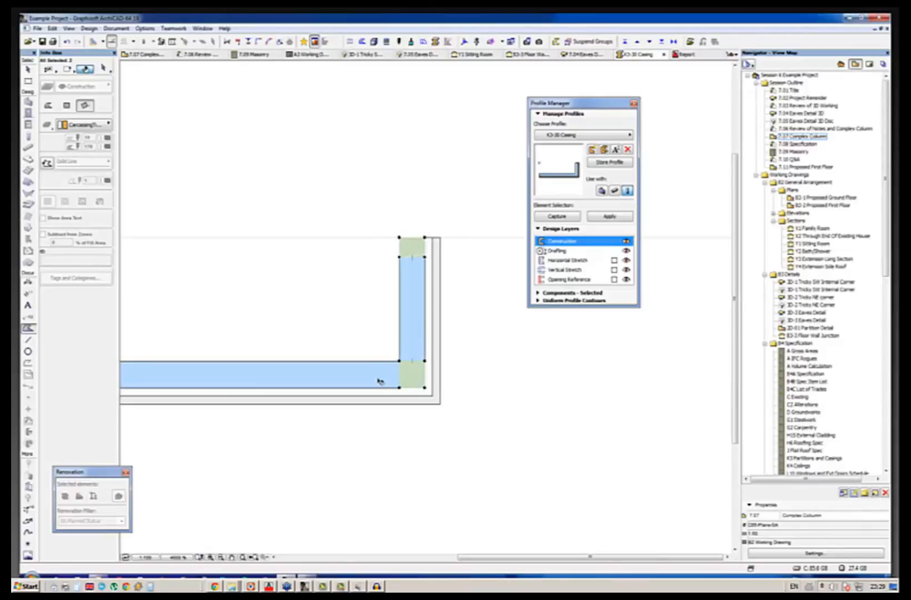
{"action": "key", "text": "Escape"}
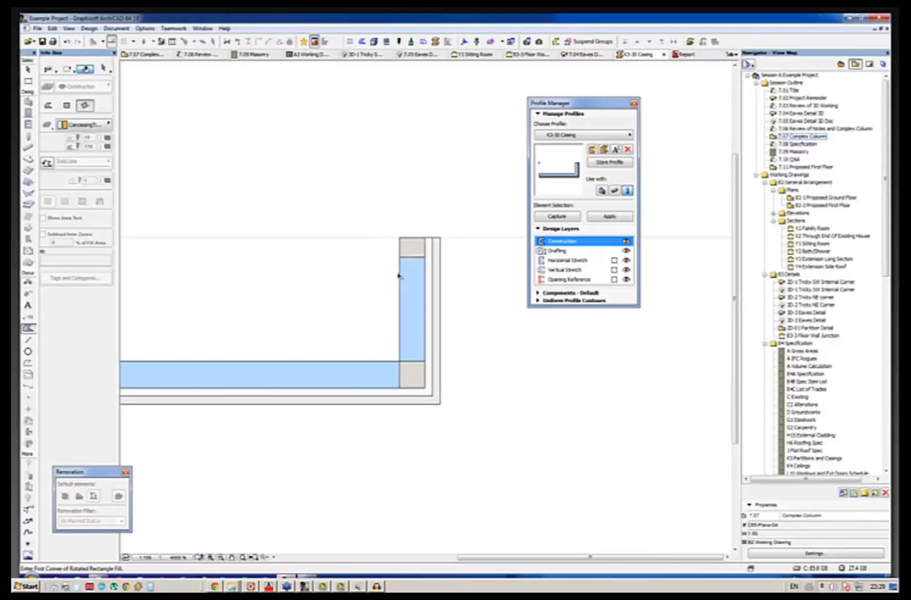
Offset both end edges of the L-shaped carcassing airspace fill back to the inner faces of the end studs
{"action": "left_click", "coordinate": [399, 275]}
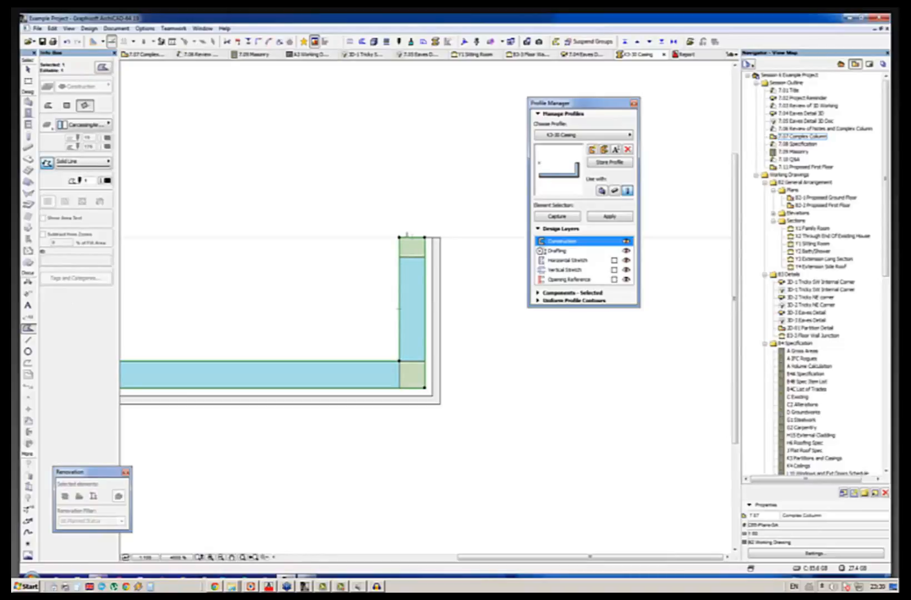
{"action": "left_click", "coordinate": [408, 236]}
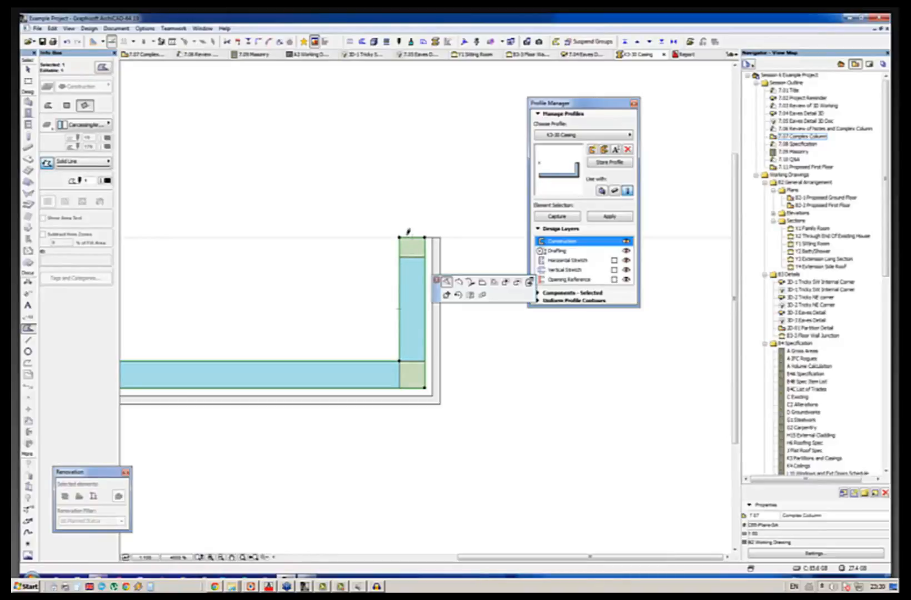
{"action": "left_click", "coordinate": [601, 273]}
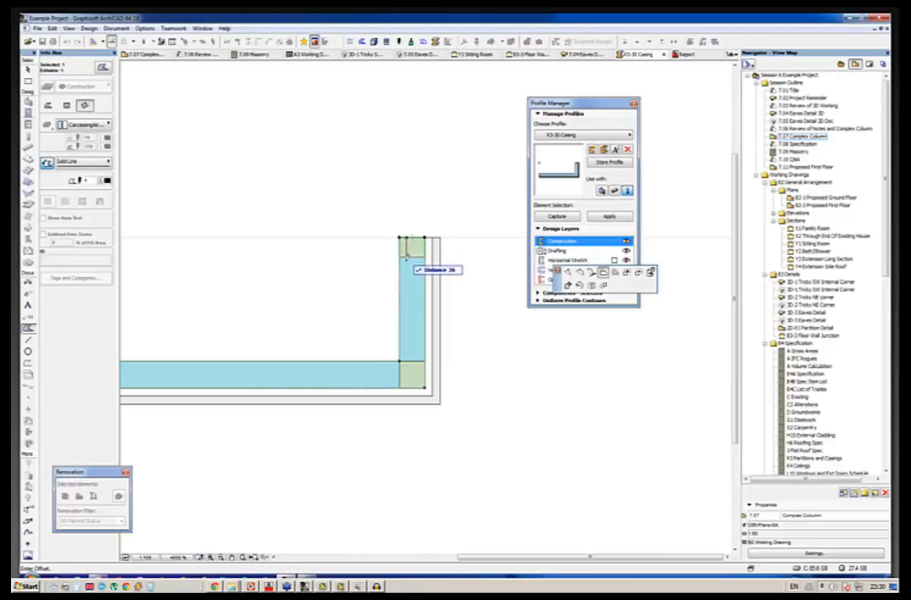
{"action": "left_click", "coordinate": [402, 257]}
{"action": "scroll", "coordinate": [447, 284], "scroll_direction": "down", "scroll_amount": 4}
{"action": "scroll", "coordinate": [214, 327], "scroll_direction": "up", "scroll_amount": 5}
{"action": "left_click", "coordinate": [219, 313]}
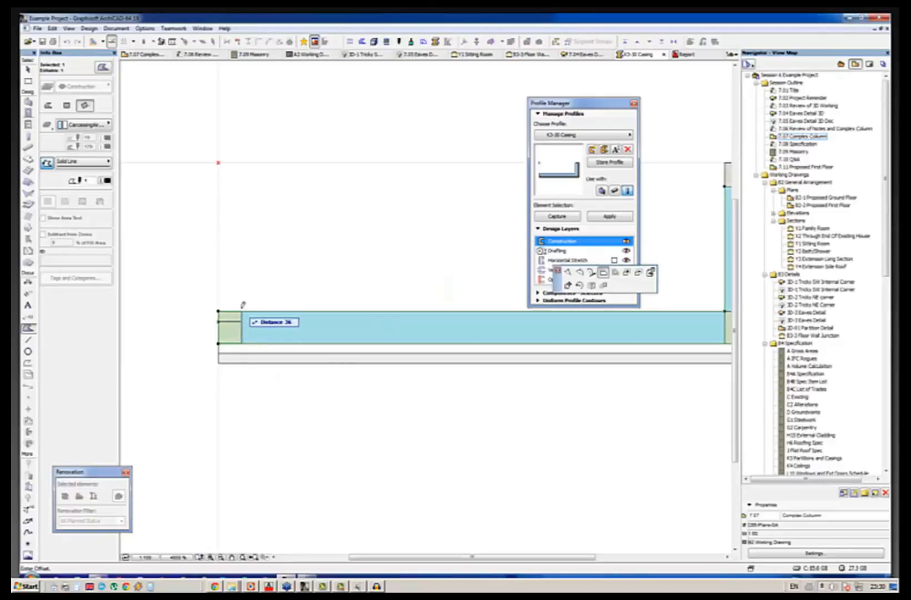
{"action": "left_click", "coordinate": [243, 305]}
{"action": "scroll", "coordinate": [130, 322], "scroll_direction": "down", "scroll_amount": 3}
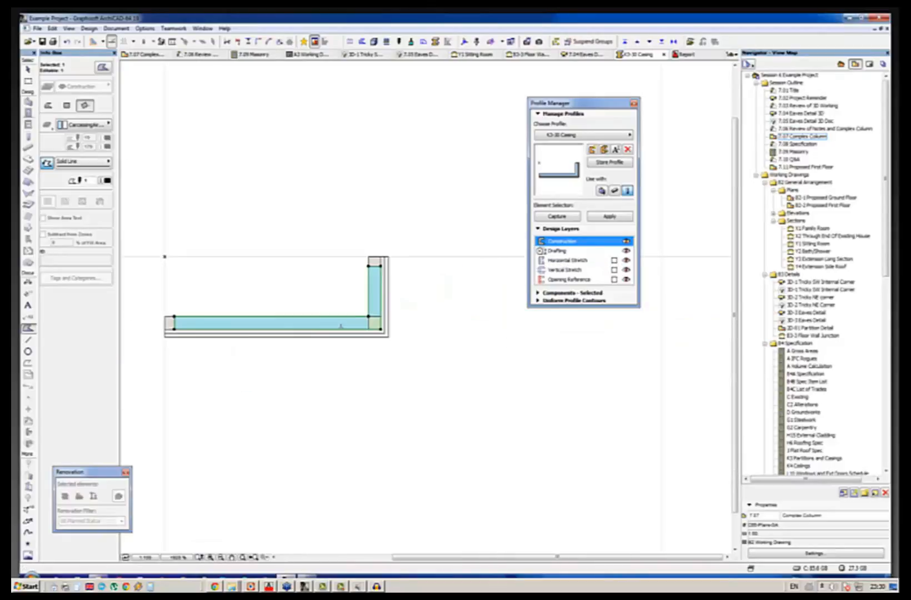
Split the L-shaped carcassing airspace fill along the inner edge of the corner stud, separating the vertical leg from the horizontal leg
{"action": "scroll", "coordinate": [340, 326], "scroll_direction": "up", "scroll_amount": 2}
{"action": "scroll", "coordinate": [340, 326], "scroll_direction": "up", "scroll_amount": 1}
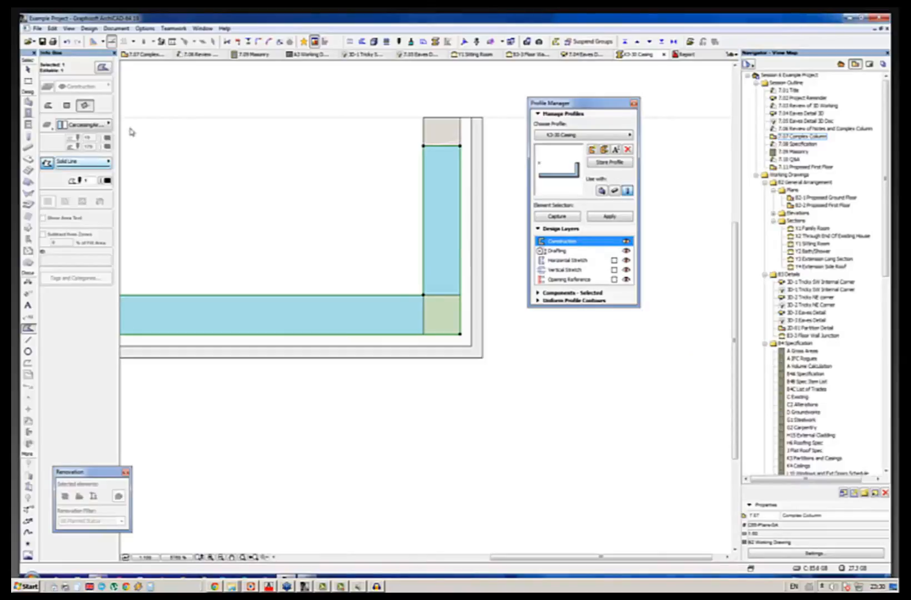
{"action": "left_click", "coordinate": [228, 42]}
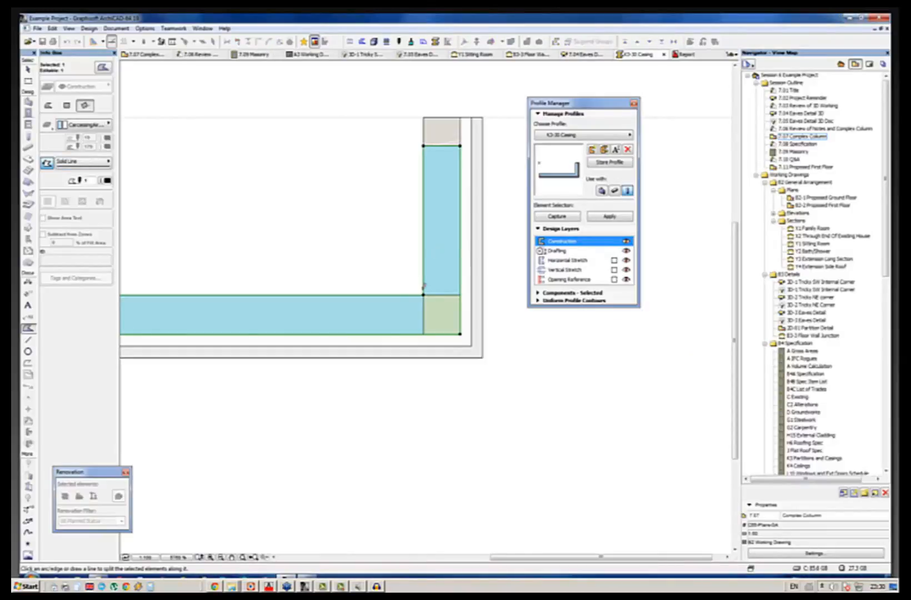
{"action": "left_click", "coordinate": [424, 294]}
{"action": "left_click", "coordinate": [496, 295]}
{"action": "left_click", "coordinate": [448, 290]}
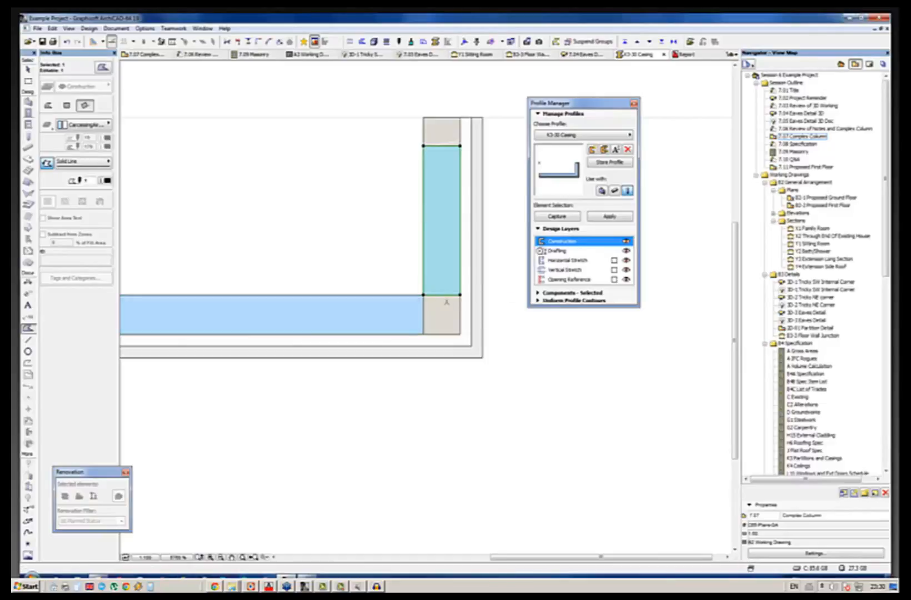
Offset the end edge of the horizontal airspace fill back to the inner face of the corner stud
{"action": "left_click", "coordinate": [399, 295]}
{"action": "left_click", "coordinate": [461, 303]}
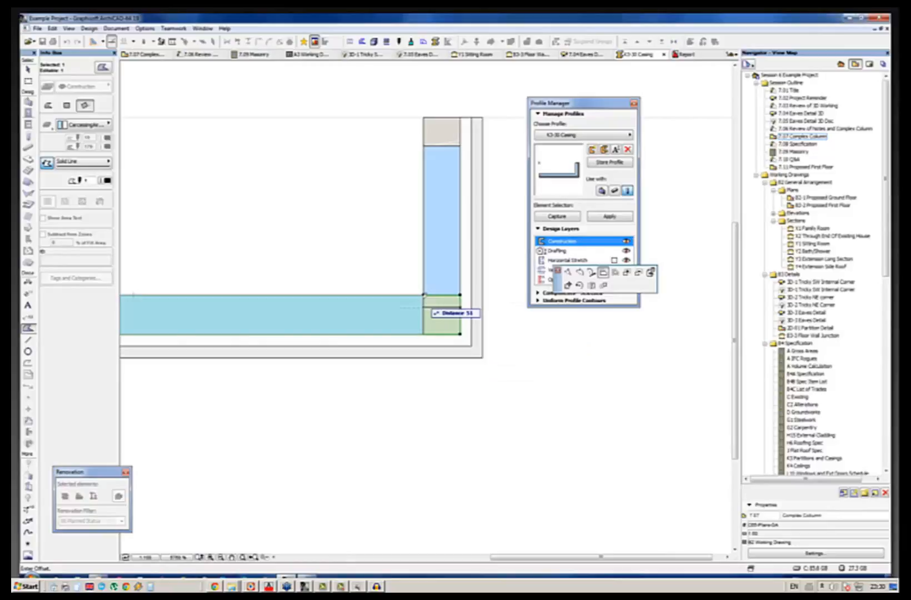
{"action": "left_click", "coordinate": [424, 295]}
{"action": "key", "text": "Escape"}
{"action": "scroll", "coordinate": [457, 294], "scroll_direction": "down", "scroll_amount": 4}
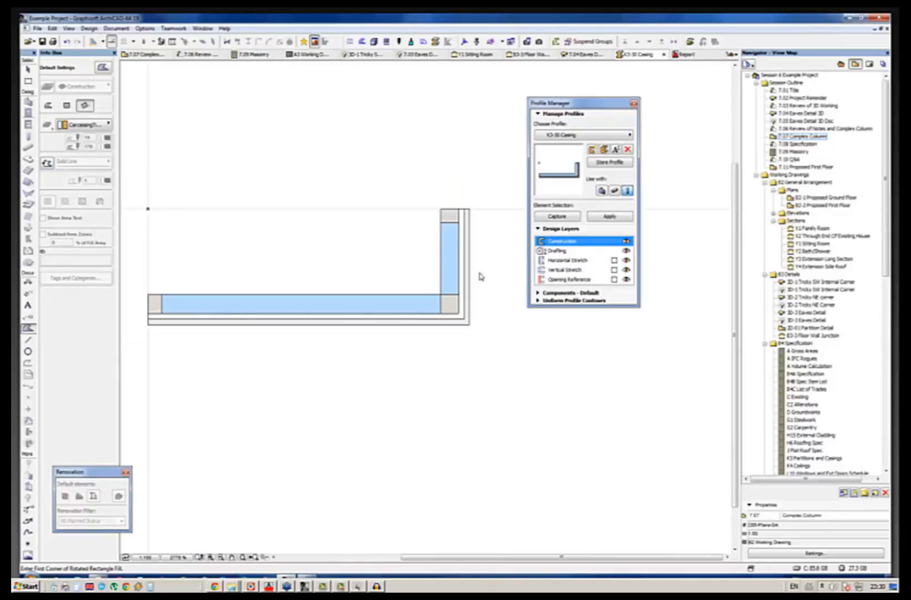
Store the K3-30 Casing profile, close the Profile Manager and return to the 7.07 Complex Column plan
{"action": "left_click", "coordinate": [612, 162]}
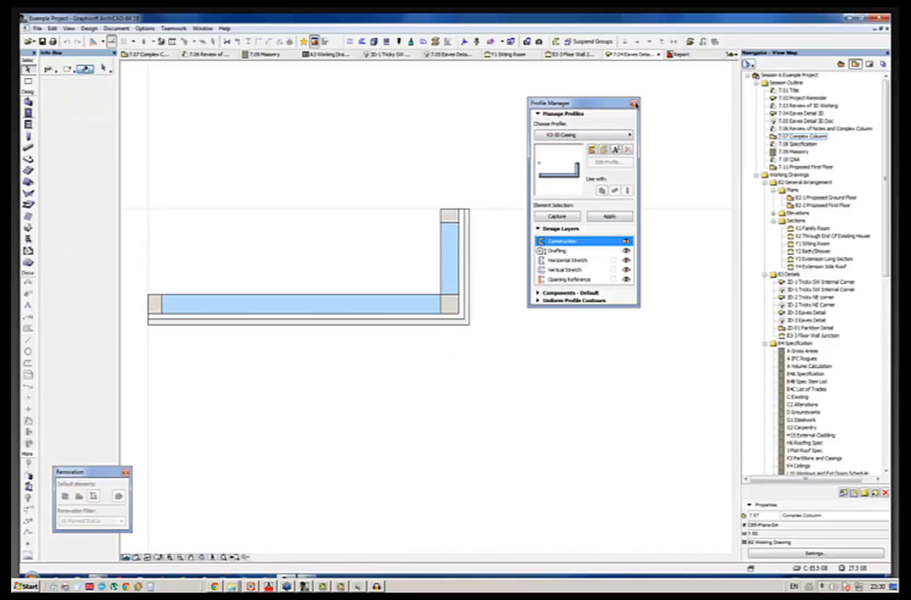
{"action": "left_click", "coordinate": [634, 103]}
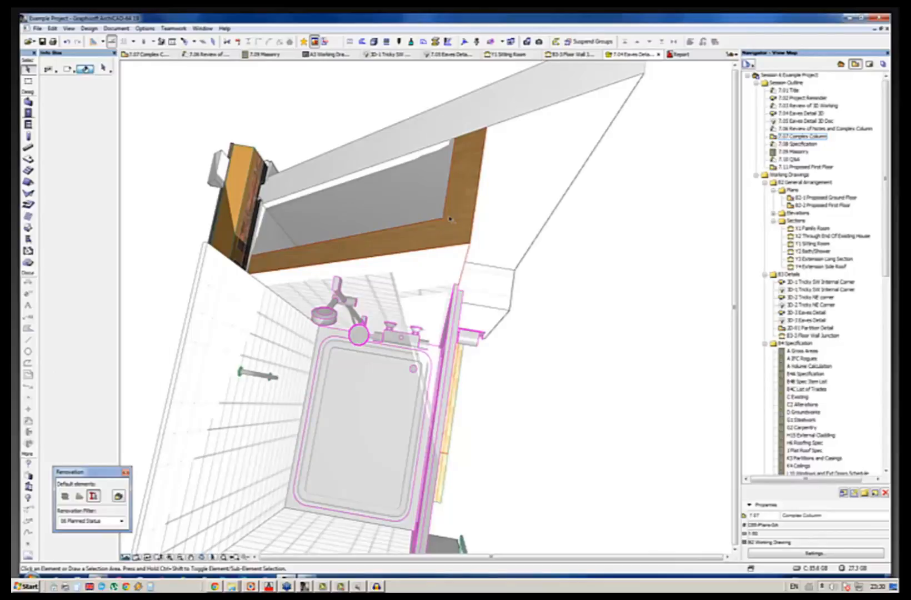
{"action": "left_click", "coordinate": [443, 219]}
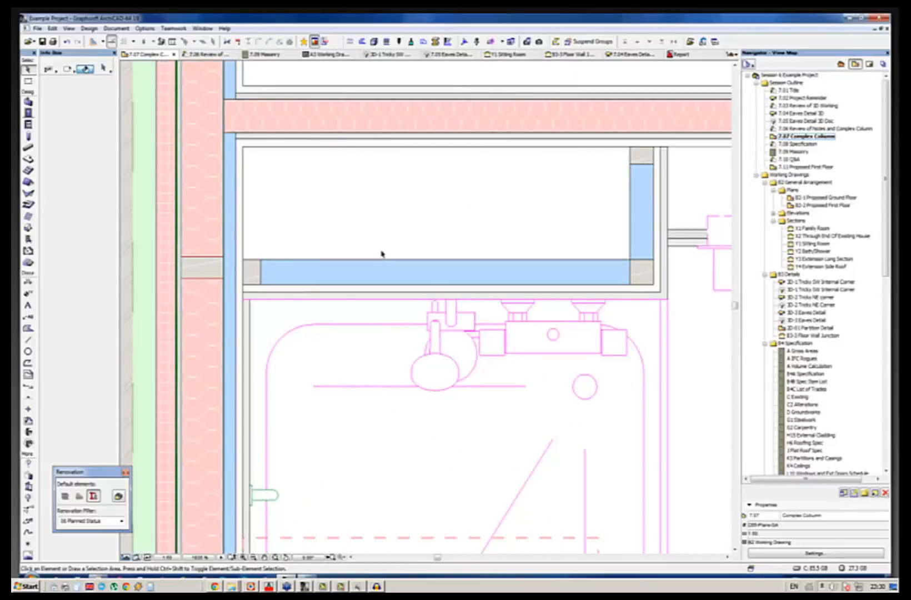
Reopen the shower casing column's complex profile, enable Horizontal Stretch and Vertical Stretch, and store it
{"action": "scroll", "coordinate": [382, 254], "scroll_direction": "down", "scroll_amount": 3}
{"action": "scroll", "coordinate": [381, 253], "scroll_direction": "down", "scroll_amount": 2}
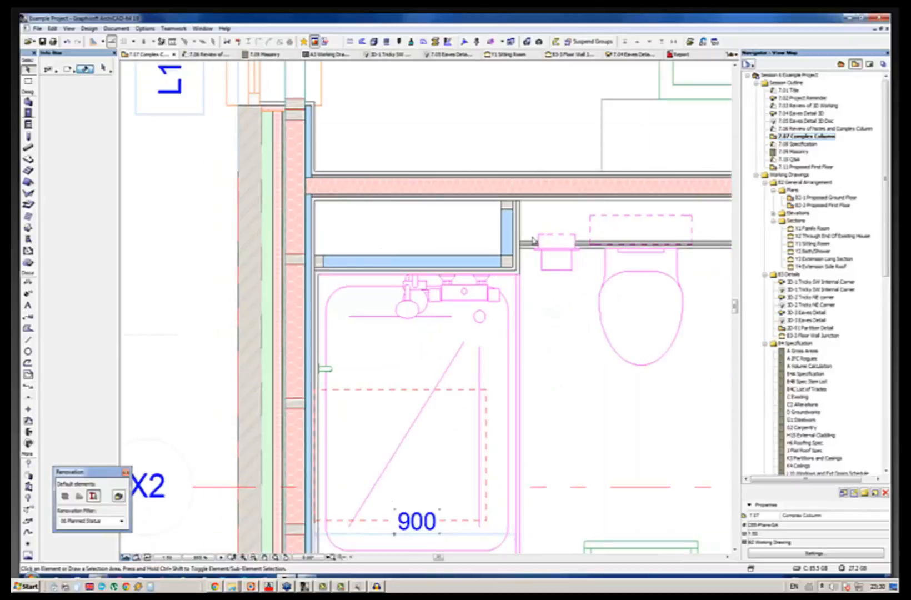
{"action": "left_click", "coordinate": [502, 252]}
{"action": "right_click", "coordinate": [422, 259]}
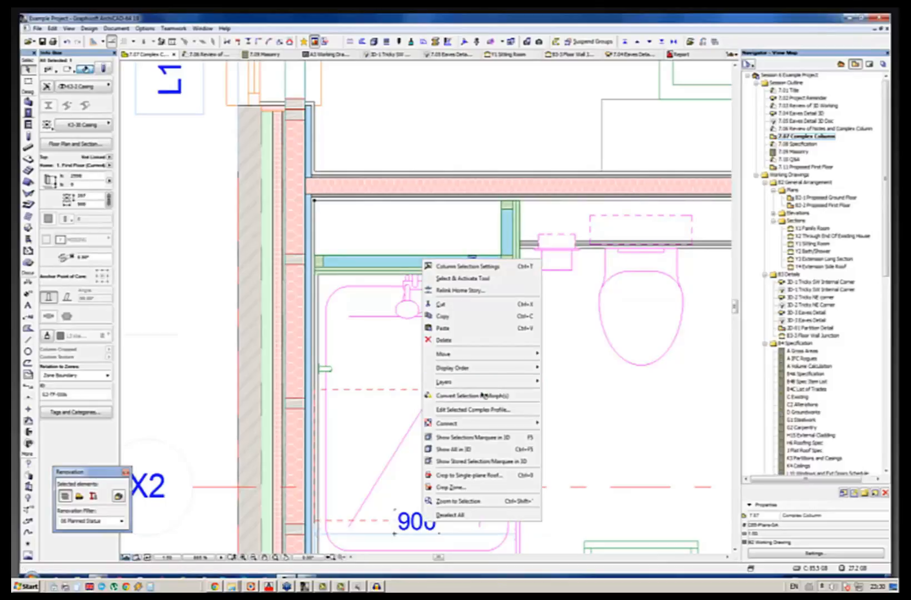
{"action": "left_click", "coordinate": [473, 409]}
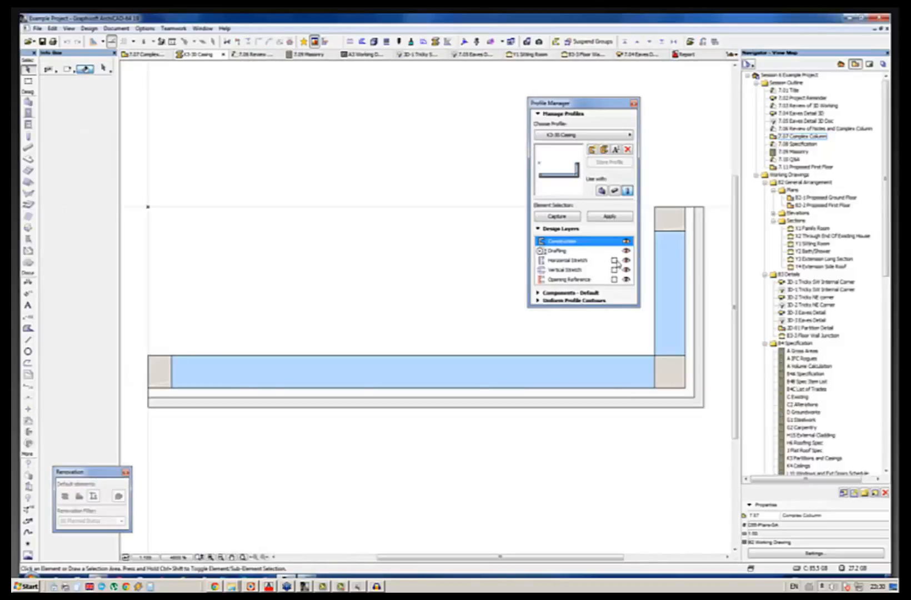
{"action": "left_click", "coordinate": [615, 261]}
{"action": "left_click", "coordinate": [615, 270]}
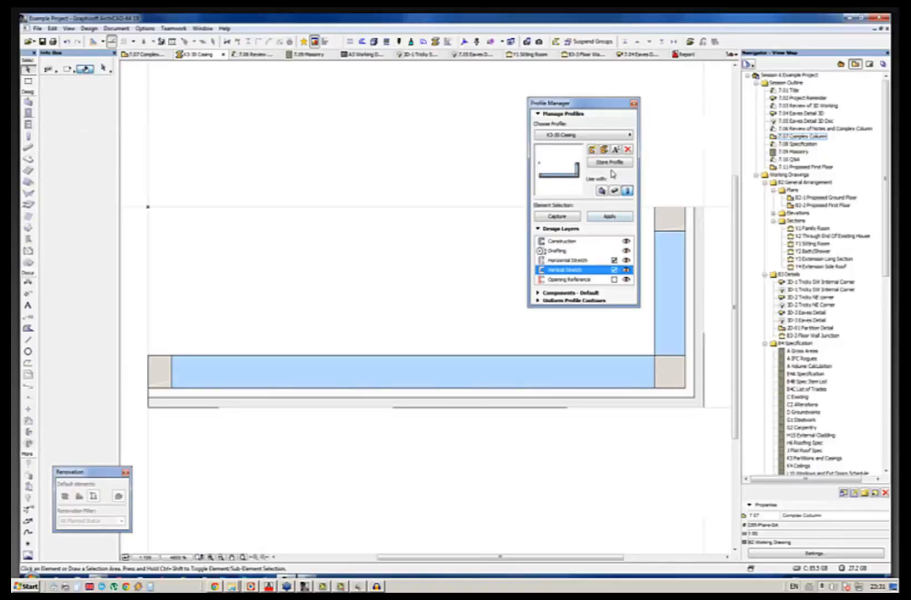
{"action": "left_click", "coordinate": [610, 162]}
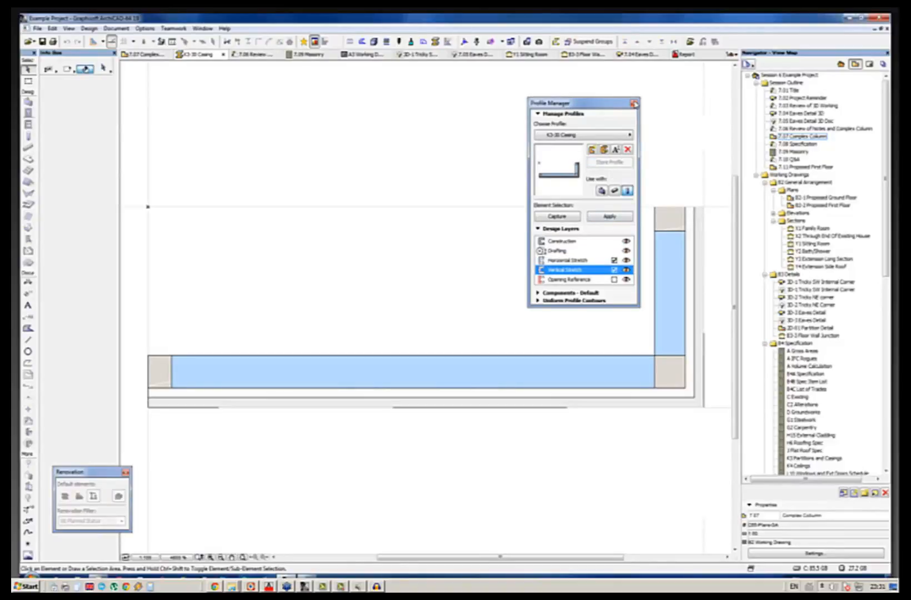
{"action": "left_click", "coordinate": [634, 104]}
{"action": "left_click", "coordinate": [474, 251]}
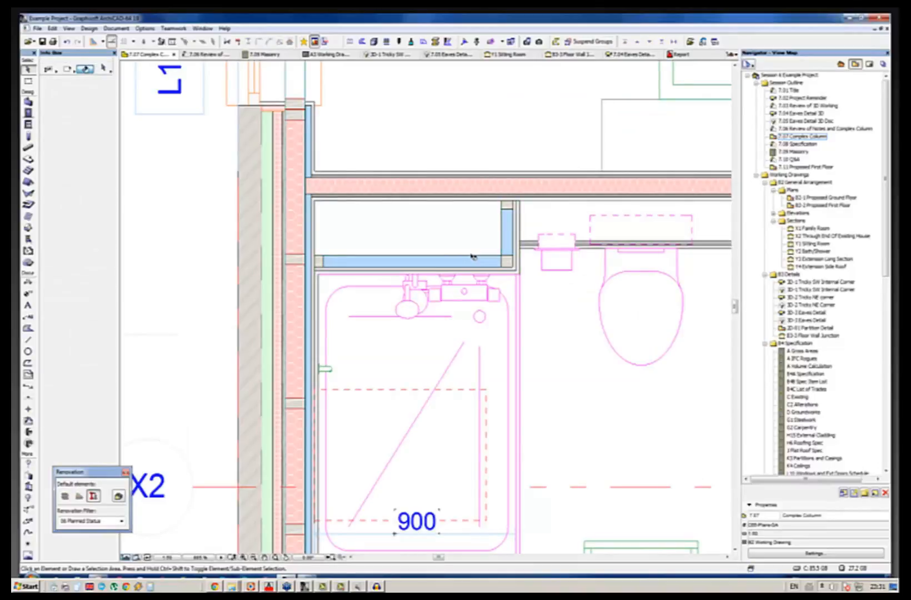
{"action": "left_click", "coordinate": [472, 256]}
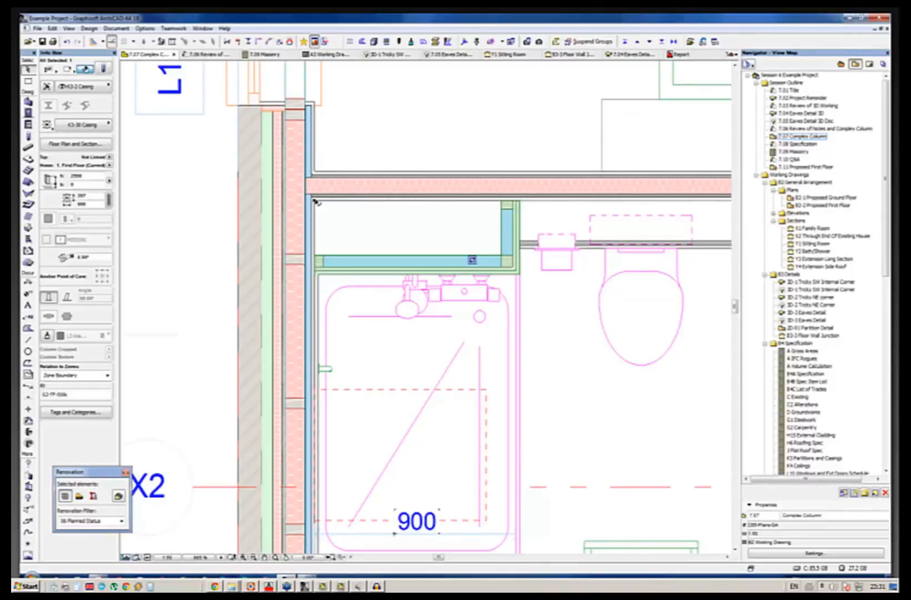
{"action": "left_click", "coordinate": [316, 203]}
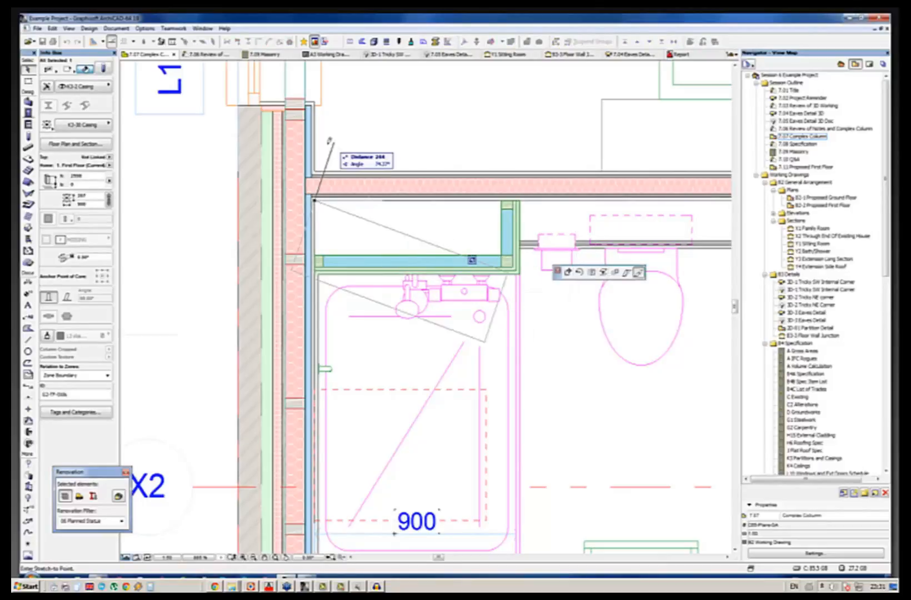
{"action": "key", "text": "Escape"}
{"action": "key", "text": "Escape"}
Examine the casing column's studs, airspace and linings in the shower room plan, including how it meets the adjoining walls
{"action": "scroll", "coordinate": [477, 222], "scroll_direction": "down", "scroll_amount": 2}
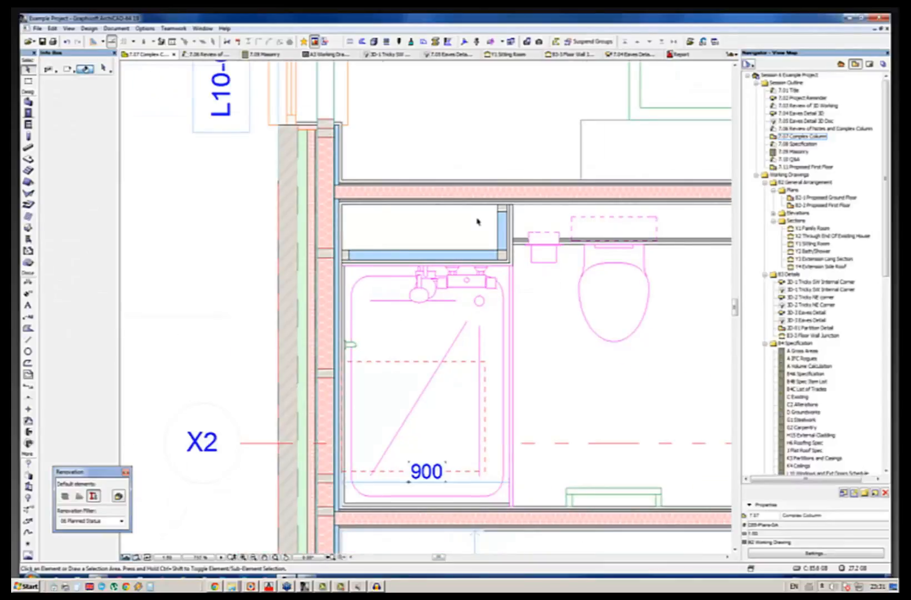
{"action": "scroll", "coordinate": [475, 219], "scroll_direction": "down", "scroll_amount": 2}
{"action": "scroll", "coordinate": [474, 219], "scroll_direction": "up", "scroll_amount": 4}
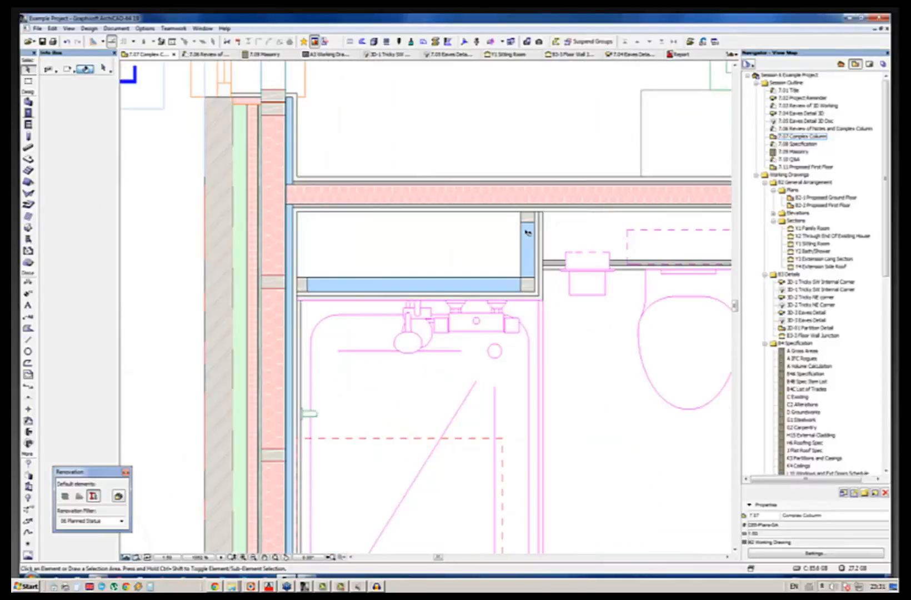
{"action": "scroll", "coordinate": [528, 232], "scroll_direction": "up", "scroll_amount": 1}
{"action": "scroll", "coordinate": [576, 291], "scroll_direction": "down", "scroll_amount": 1}
{"action": "scroll", "coordinate": [477, 279], "scroll_direction": "down", "scroll_amount": 2}
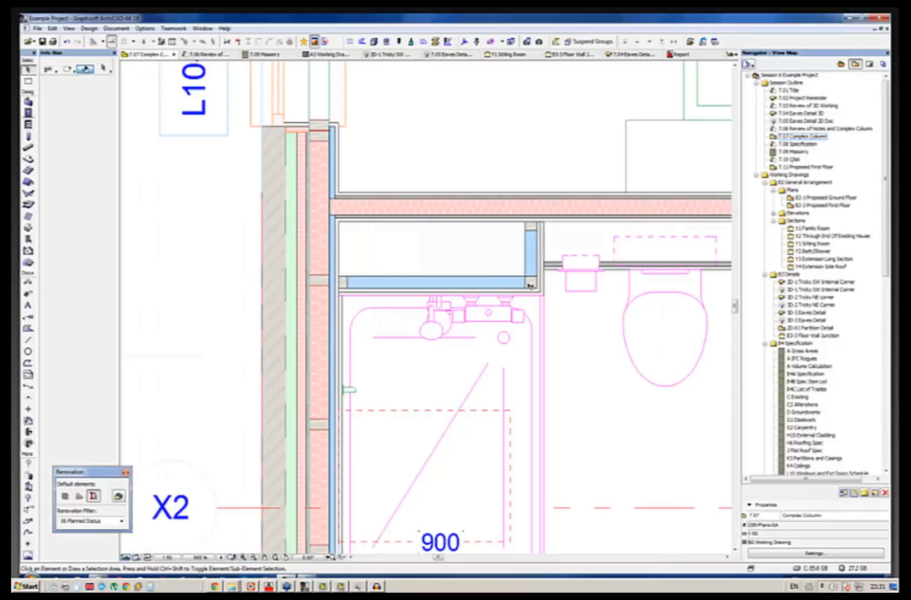
{"action": "scroll", "coordinate": [531, 285], "scroll_direction": "up", "scroll_amount": 2}
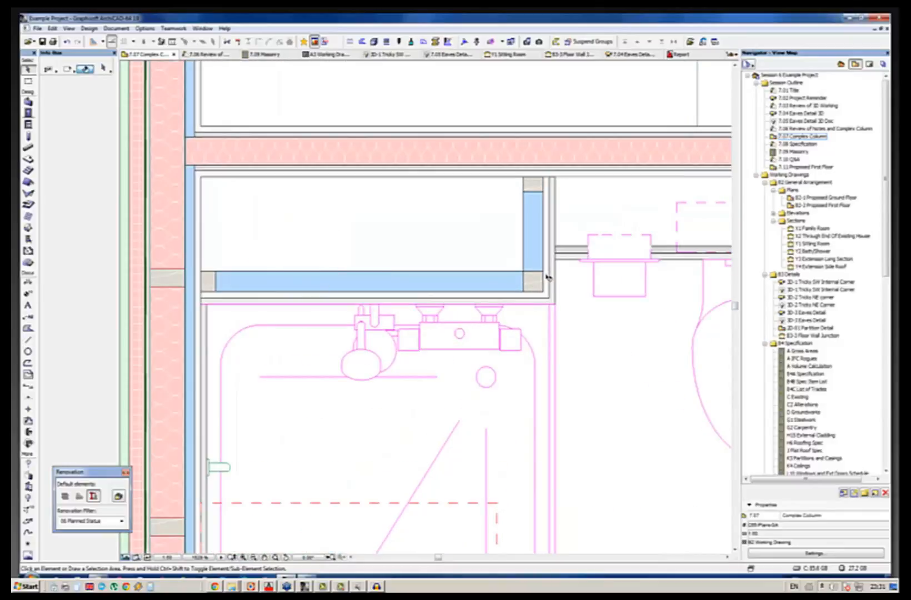
{"action": "mouse_move", "coordinate": [547, 277]}
{"action": "left_click", "coordinate": [527, 192]}
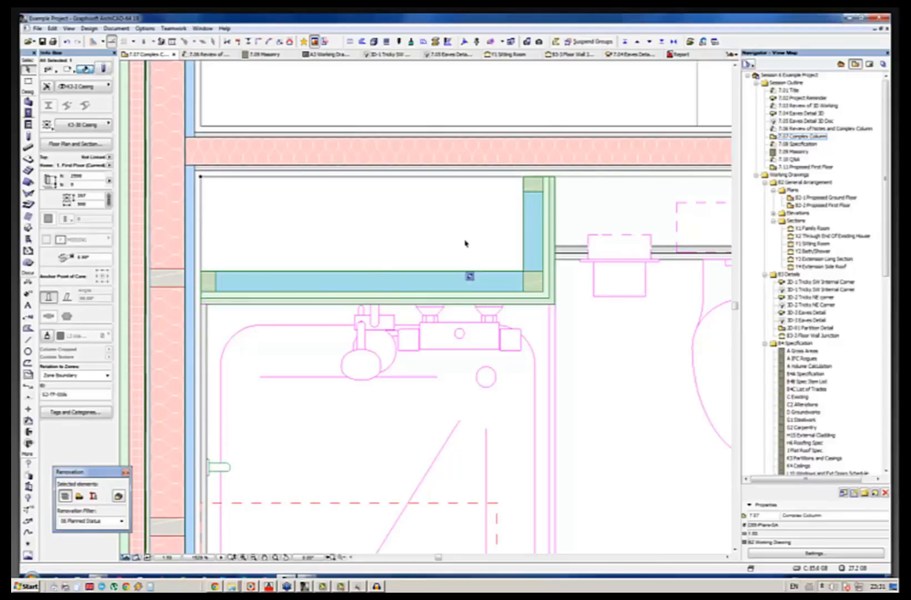
{"action": "left_click", "coordinate": [456, 224]}
{"action": "scroll", "coordinate": [450, 214], "scroll_direction": "down", "scroll_amount": 2}
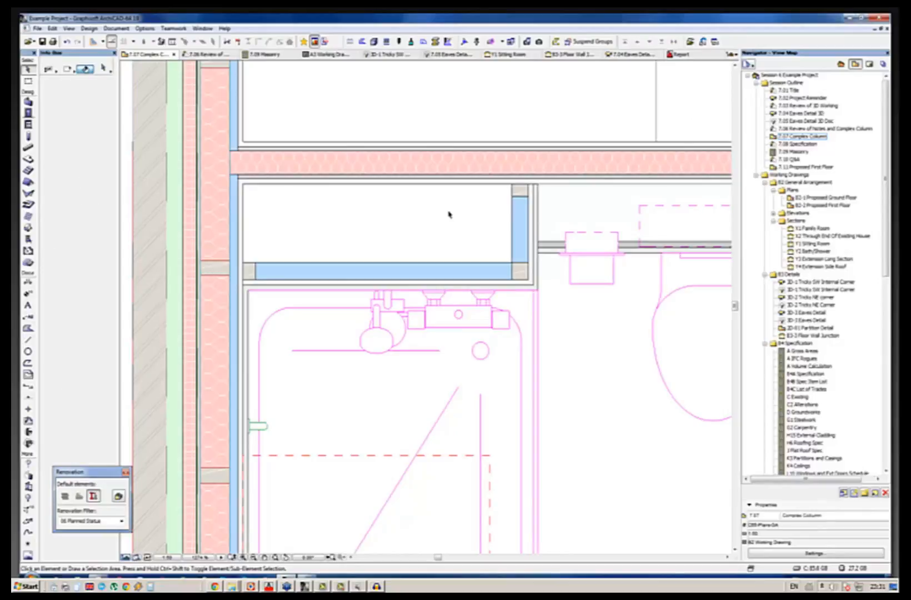
{"action": "scroll", "coordinate": [449, 214], "scroll_direction": "down", "scroll_amount": 3}
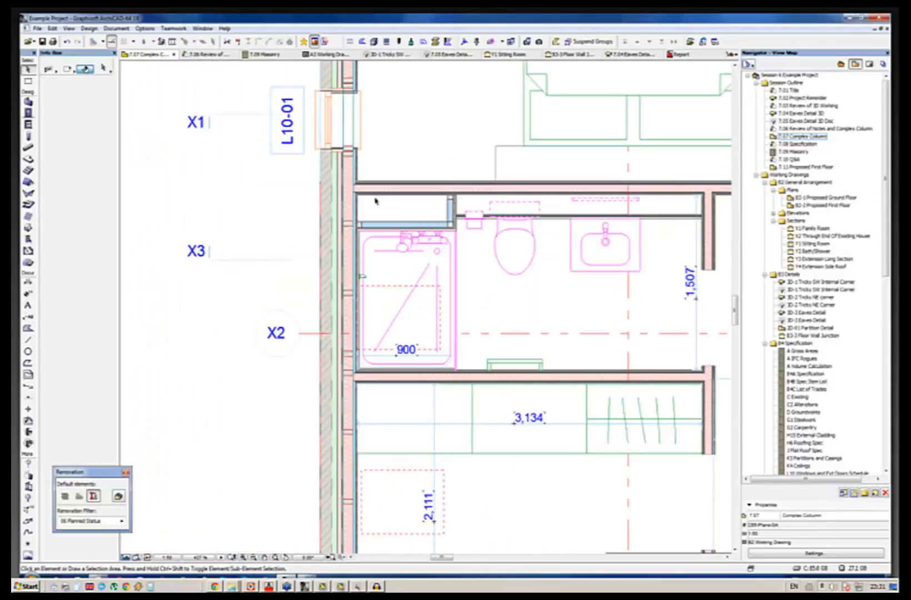
View the 7.06 review page and the 7.05 Eaves Detail 3D Doc, ending on the B3-3 Floor Wall Junction detail
{"action": "double_click", "coordinate": [833, 129]}
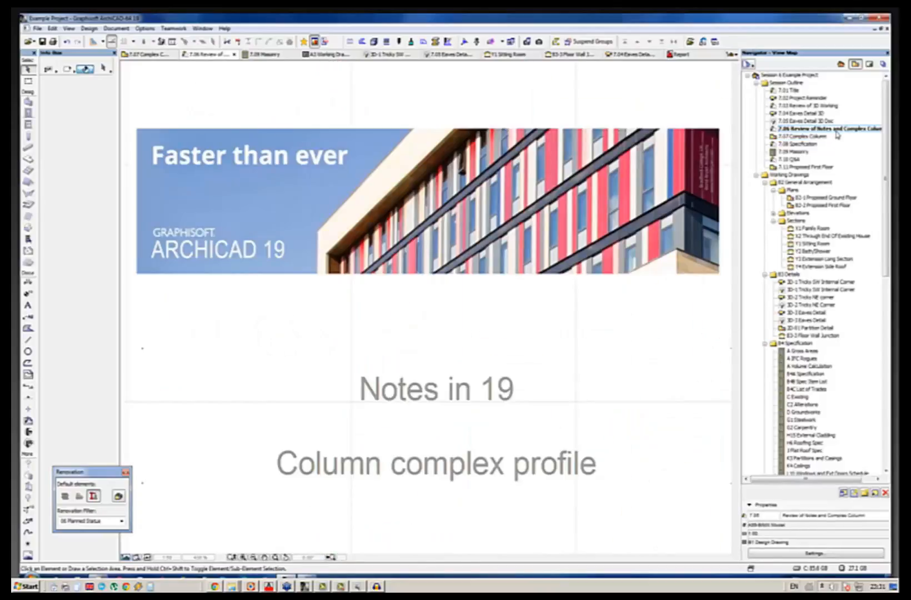
{"action": "double_click", "coordinate": [826, 122]}
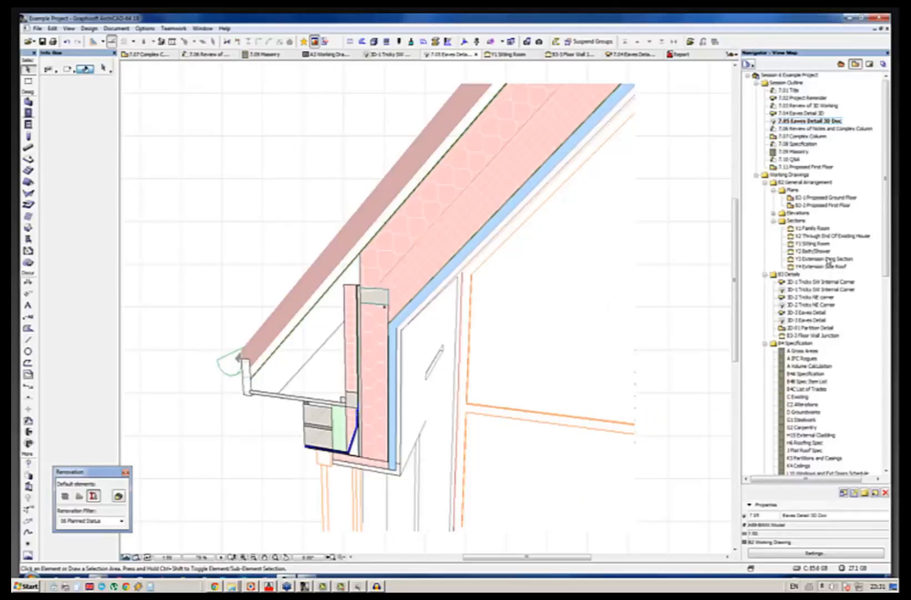
{"action": "double_click", "coordinate": [816, 336]}
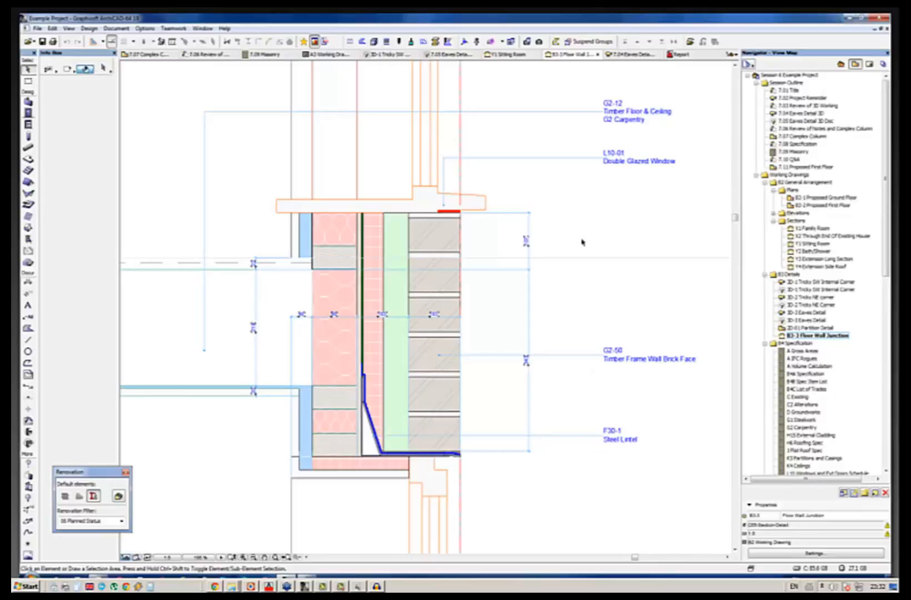
{"action": "scroll", "coordinate": [582, 242], "scroll_direction": "down", "scroll_amount": 1}
{"action": "scroll", "coordinate": [582, 242], "scroll_direction": "down", "scroll_amount": 1}
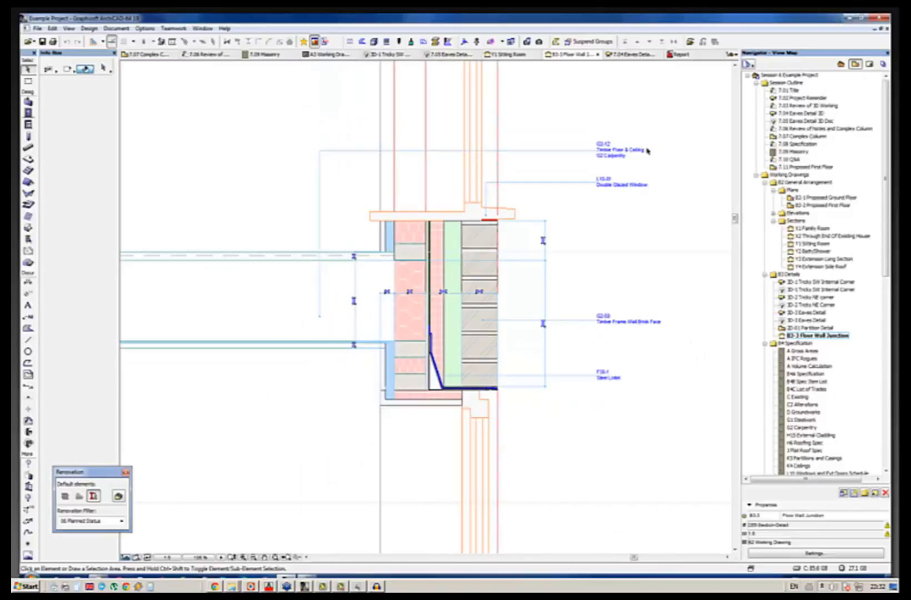
{"action": "scroll", "coordinate": [480, 194], "scroll_direction": "up", "scroll_amount": 2}
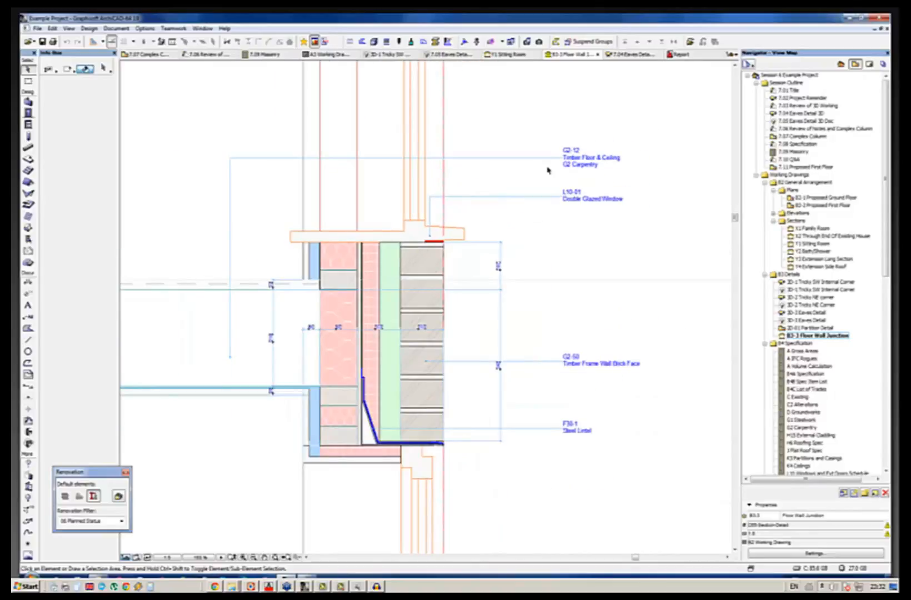
Examine the G2-12 Timber Floor & Ceiling label in the floor wall junction detail and the floor slab it points to
{"action": "left_click", "coordinate": [614, 158]}
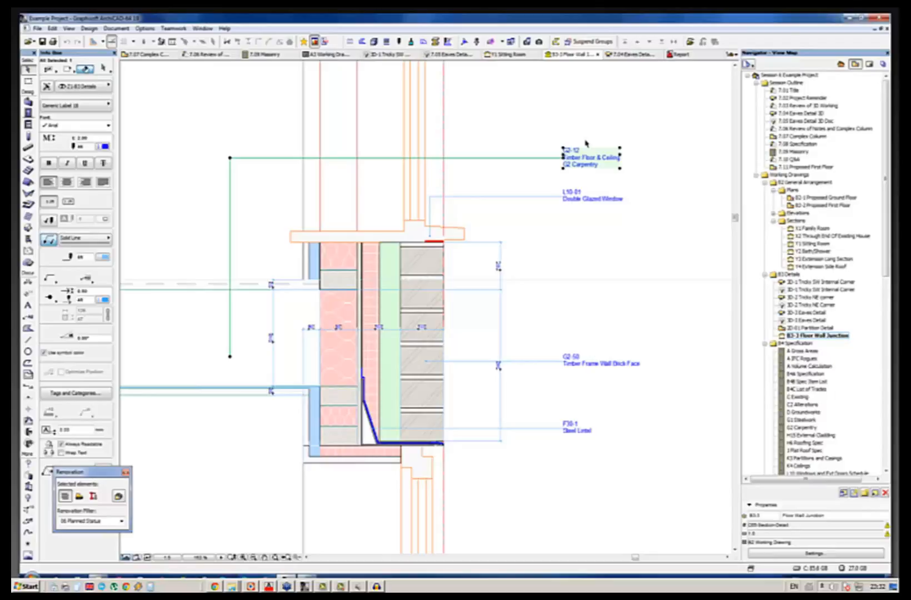
{"action": "left_click", "coordinate": [587, 143]}
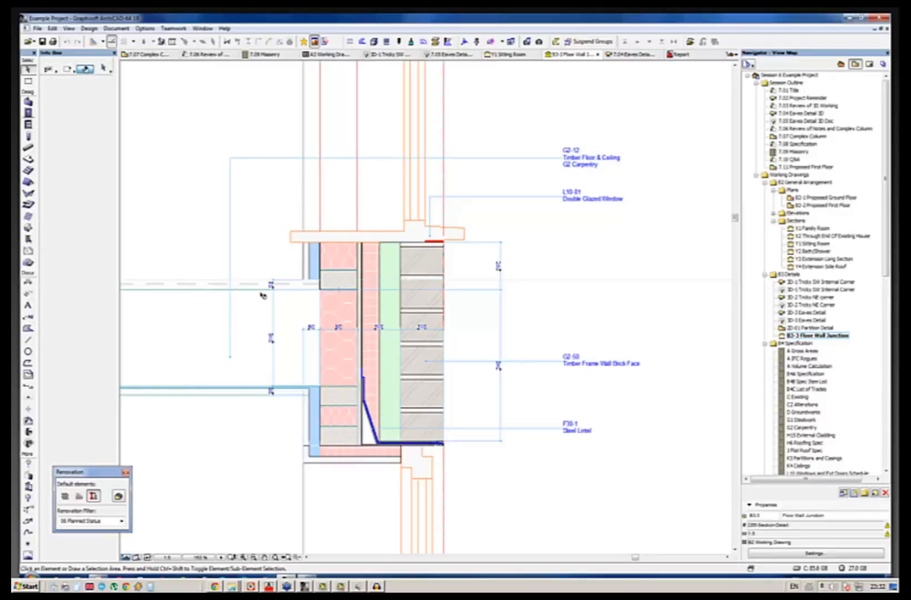
{"action": "left_click", "coordinate": [298, 294]}
{"action": "left_click", "coordinate": [661, 189]}
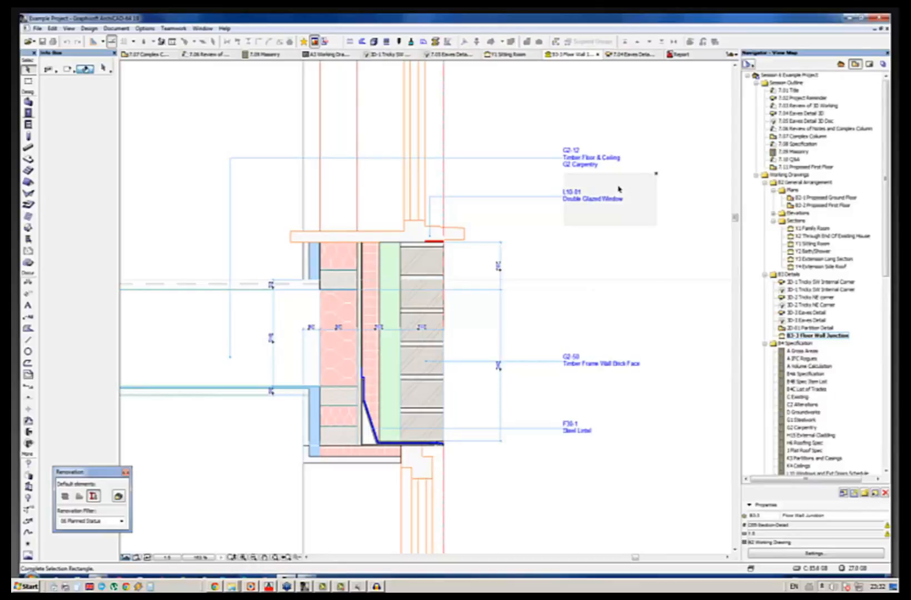
{"action": "key", "text": "Escape"}
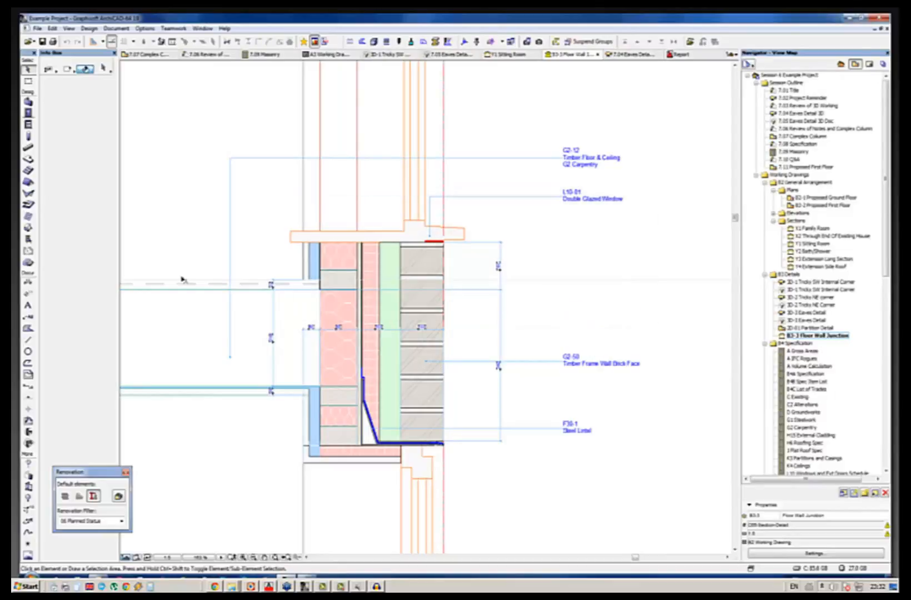
{"action": "left_click", "coordinate": [210, 290]}
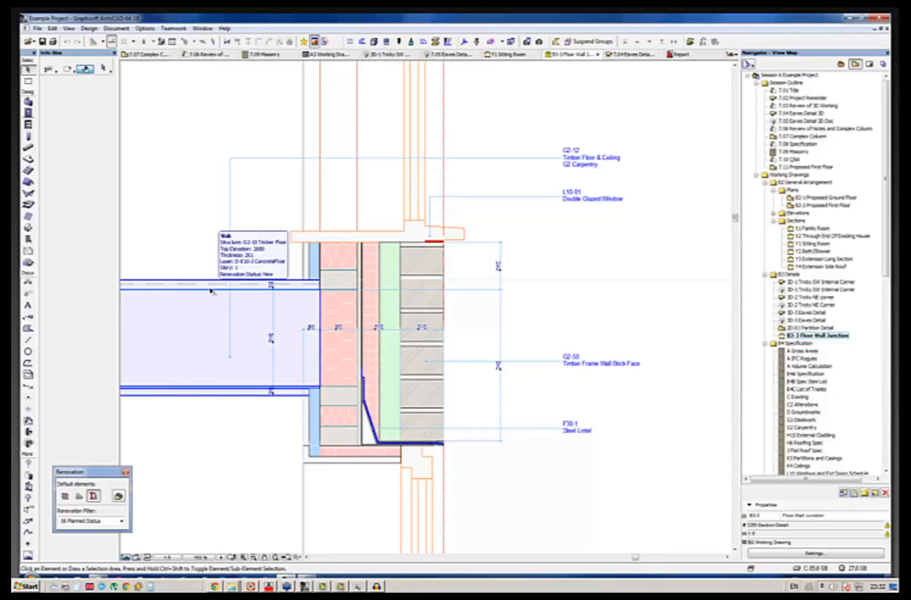
{"action": "left_click", "coordinate": [541, 227]}
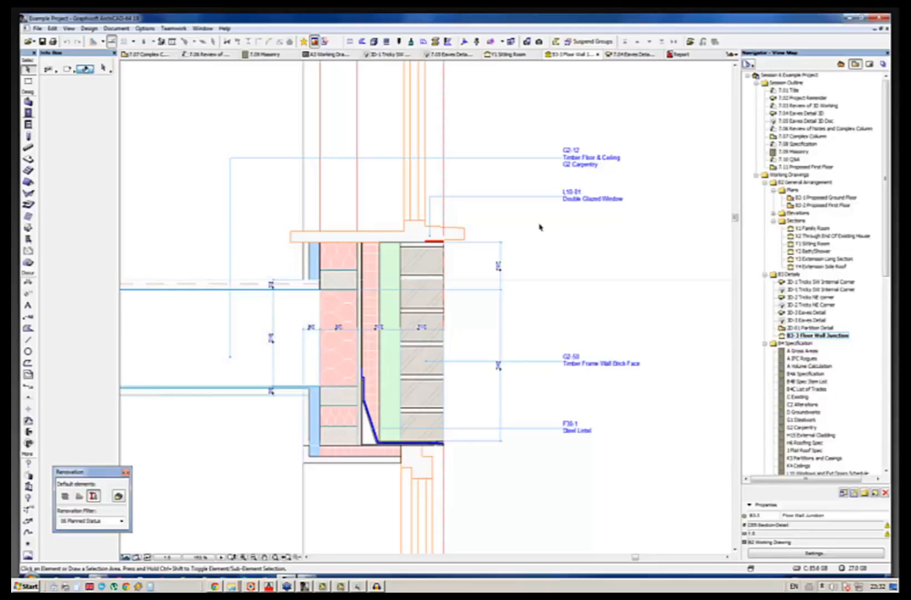
{"action": "left_click", "coordinate": [321, 279]}
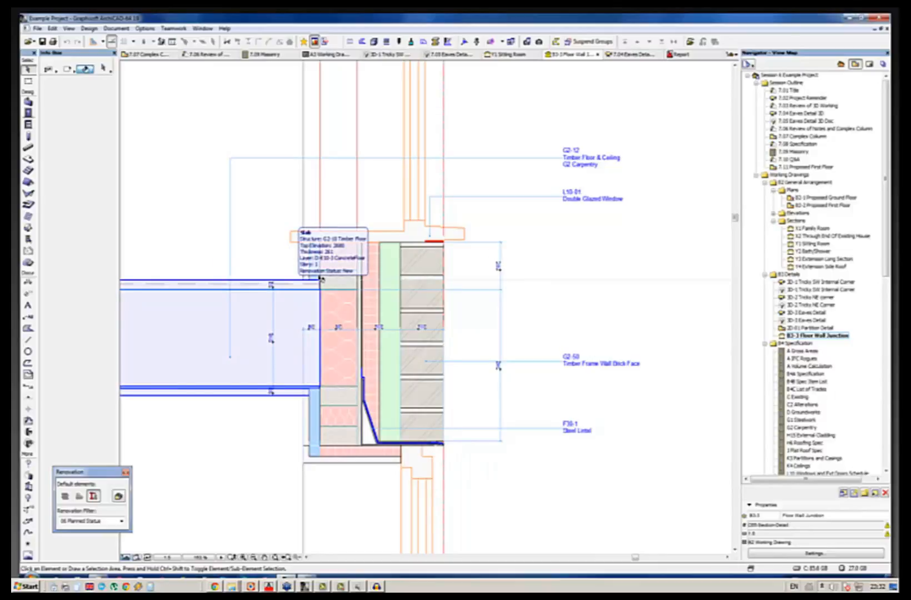
Select the G2-12 timber floor slab in the floor wall junction detail and open its settings at the IFC property entries
{"action": "left_click", "coordinate": [184, 284]}
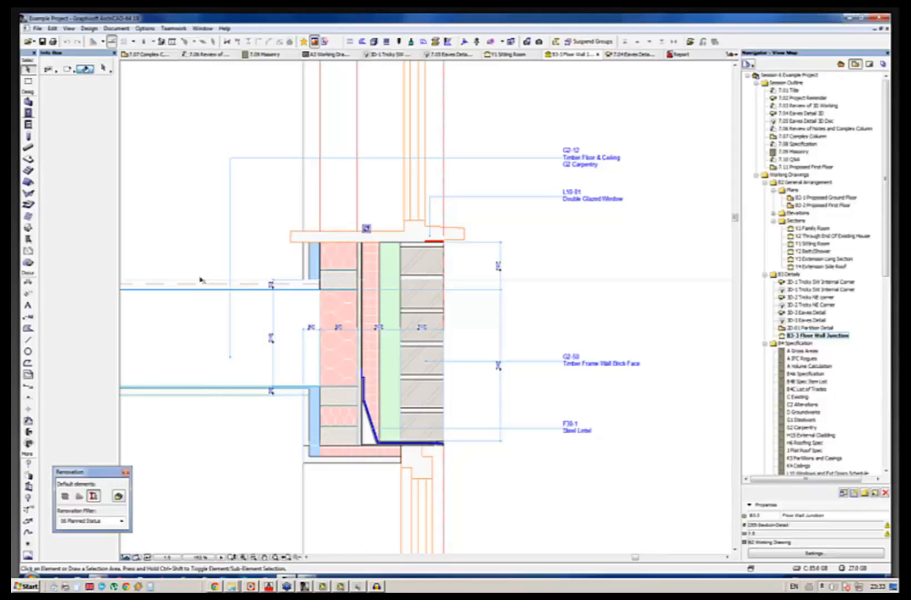
{"action": "left_click", "coordinate": [201, 280]}
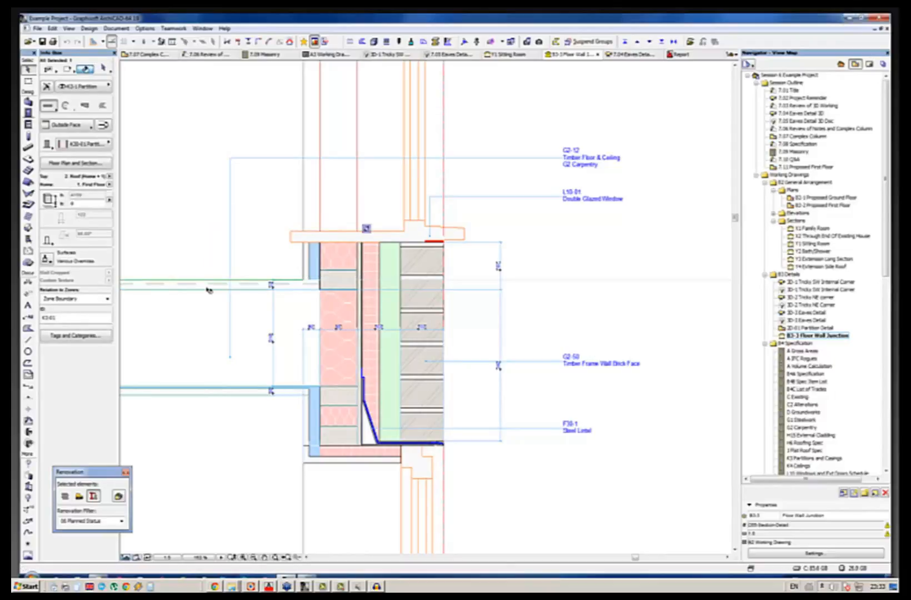
{"action": "left_click", "coordinate": [208, 290]}
{"action": "key", "text": "ctrl+t"}
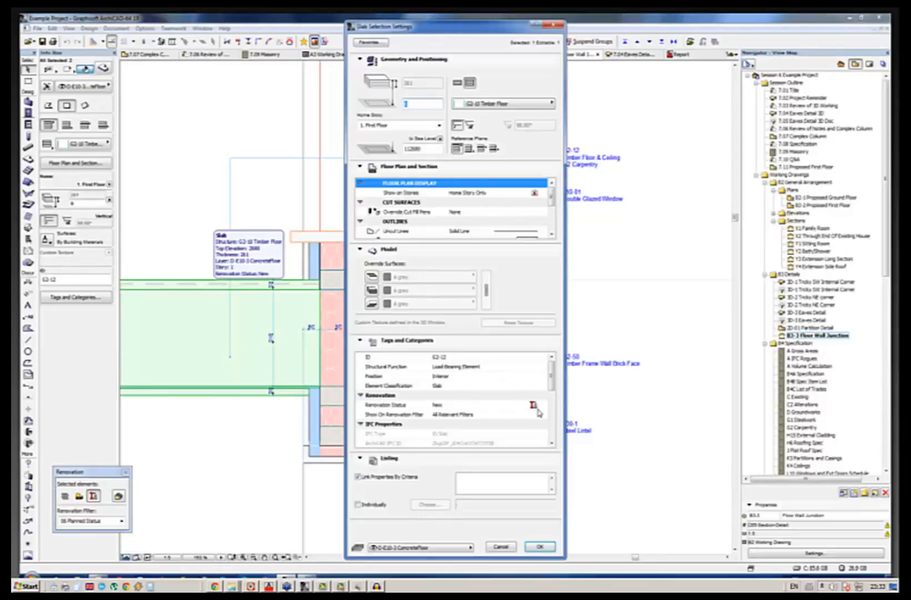
{"action": "left_click_drag", "start_coordinate": [552, 380], "coordinate": [555, 433]}
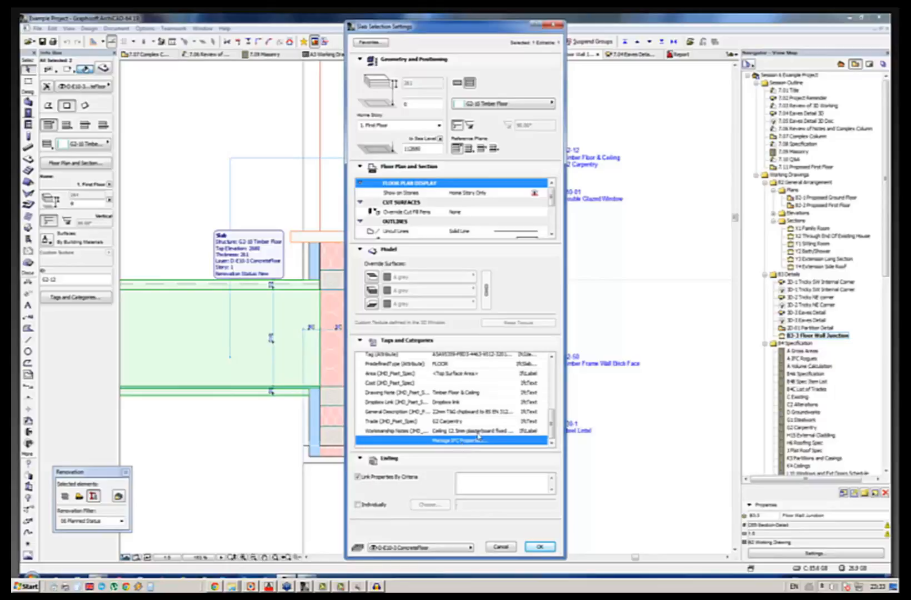
Open the slab's full IFC properties, read the General Description and Workmanship Notes specification text, and close the settings
{"action": "left_click", "coordinate": [479, 436]}
{"action": "left_click_drag", "start_coordinate": [604, 132], "coordinate": [635, 132]}
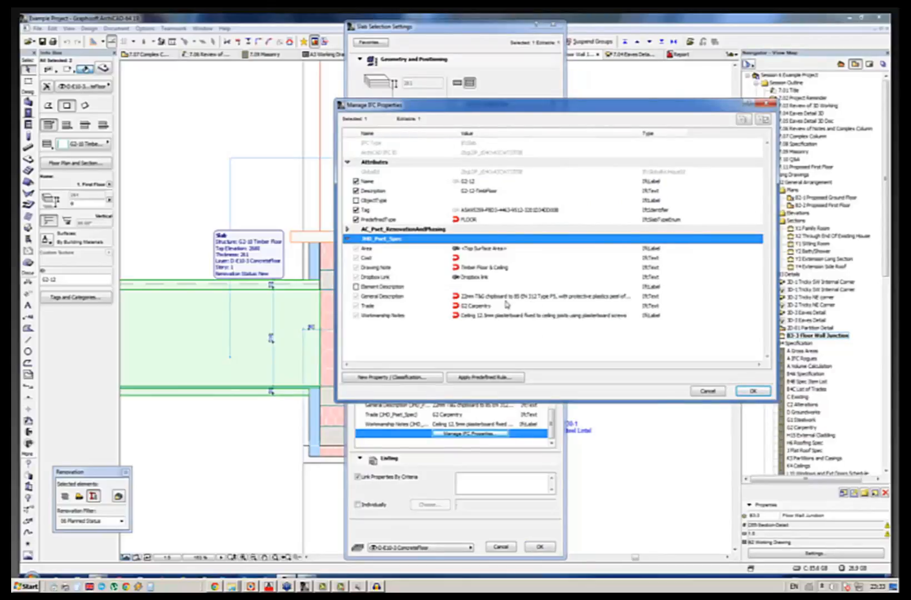
{"action": "left_click", "coordinate": [519, 298]}
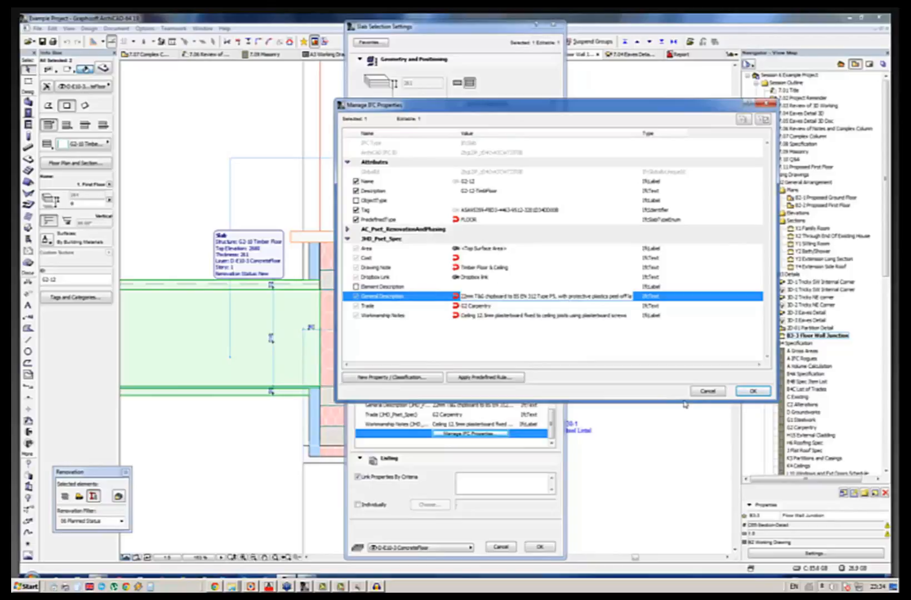
{"action": "left_click", "coordinate": [754, 391]}
{"action": "key", "text": "Return"}
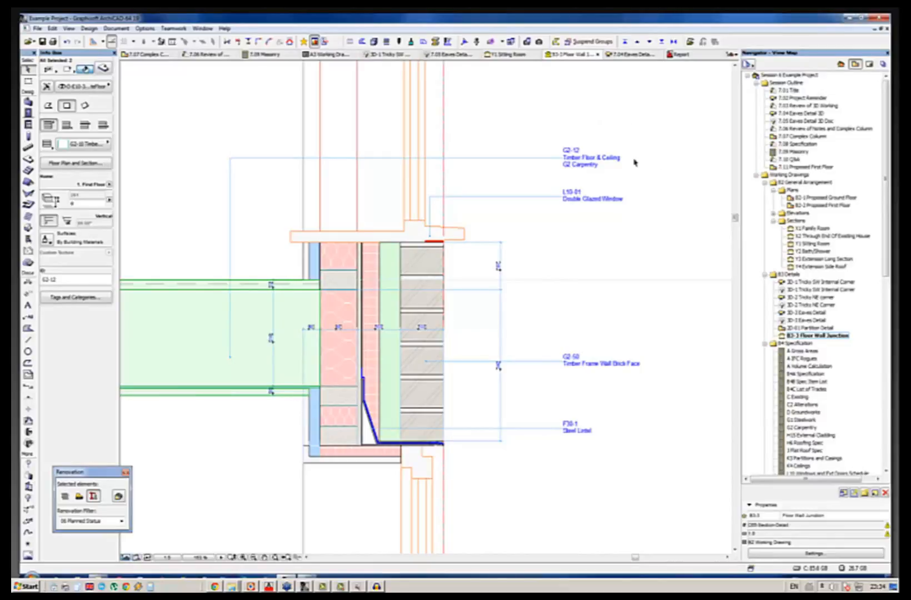
{"action": "scroll", "coordinate": [635, 162], "scroll_direction": "down", "scroll_amount": 1}
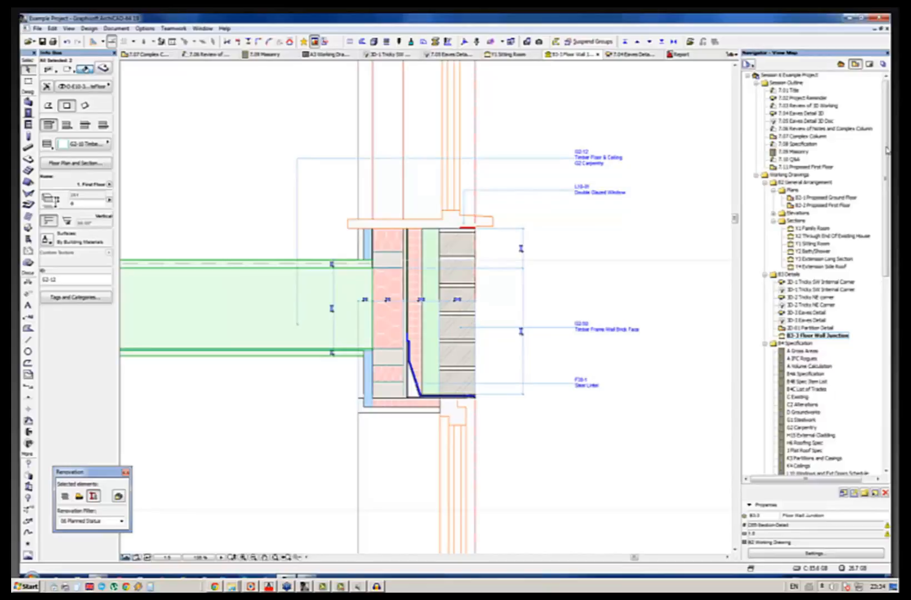
View the 7.08 Specification page and the 7.09 Masonry schedule, and review the F Masonry scheme's Trade criterion and fields
{"action": "left_click", "coordinate": [803, 145]}
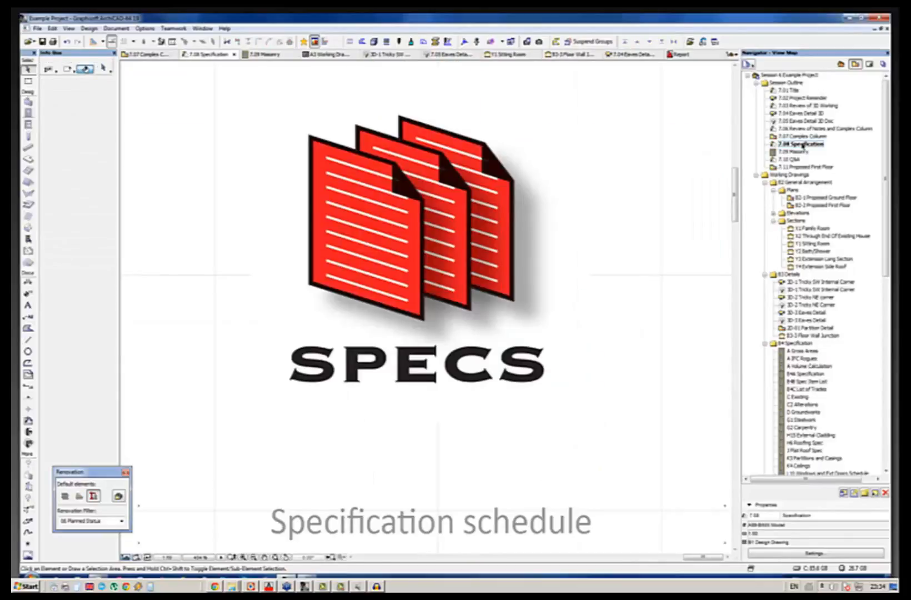
{"action": "double_click", "coordinate": [791, 153]}
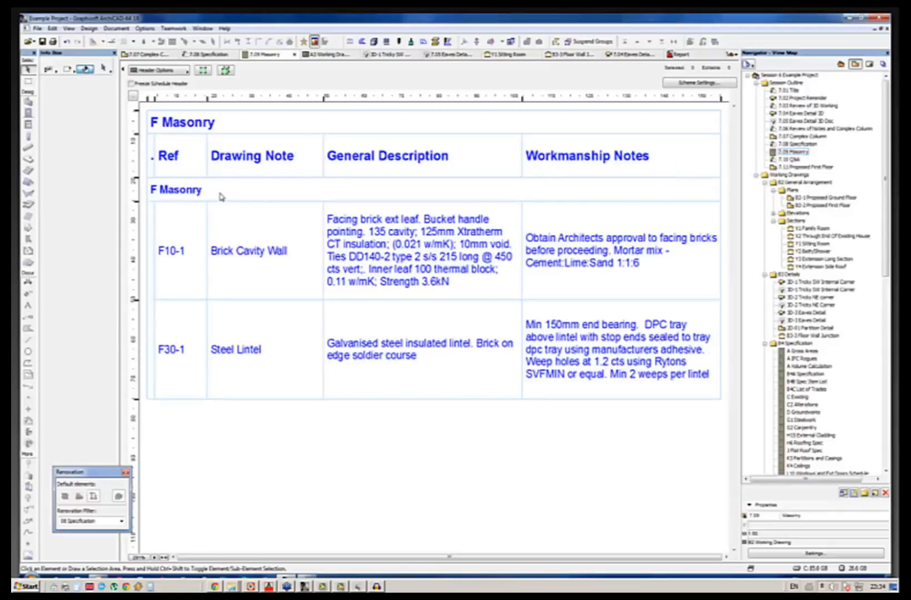
{"action": "left_click", "coordinate": [702, 85]}
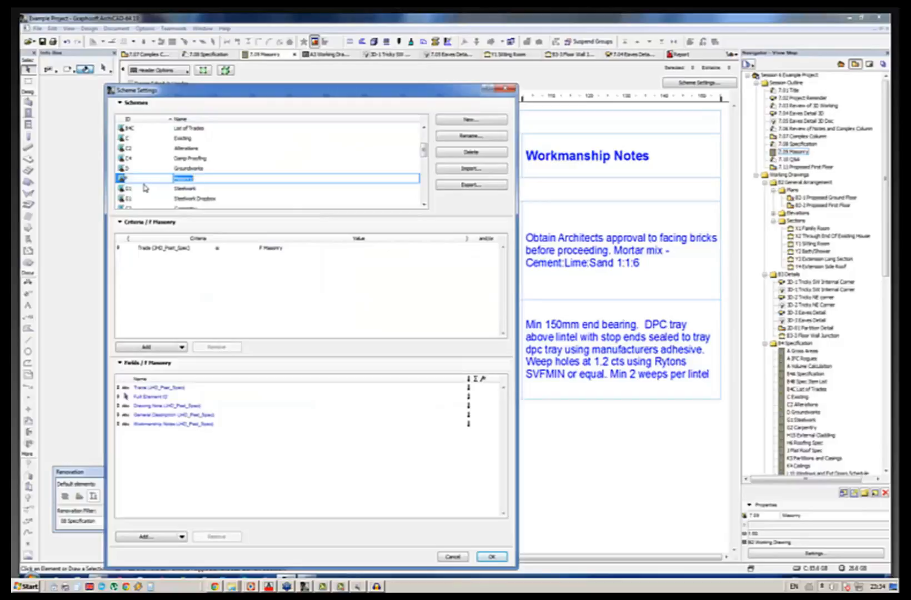
{"action": "left_click", "coordinate": [134, 178]}
{"action": "left_click", "coordinate": [280, 250]}
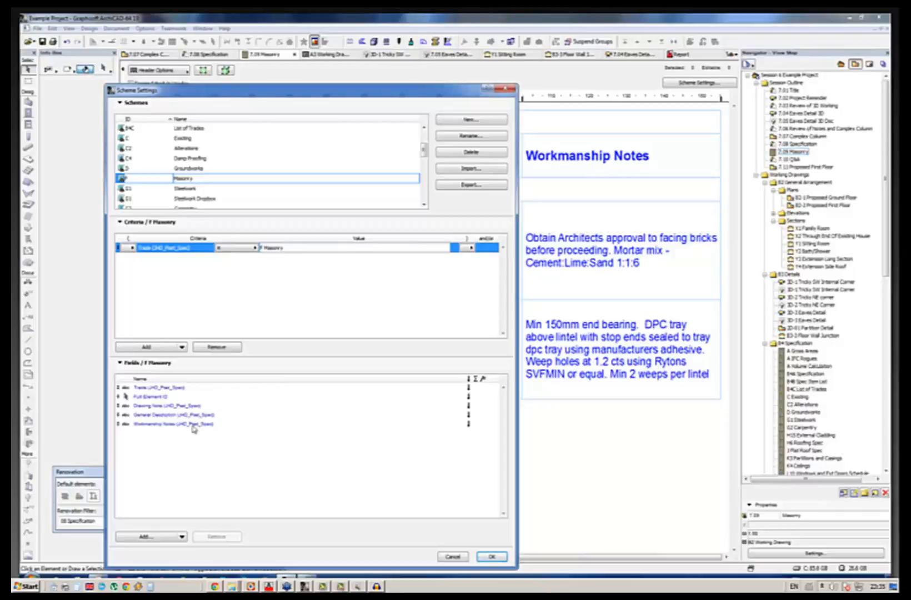
{"action": "left_click", "coordinate": [492, 557]}
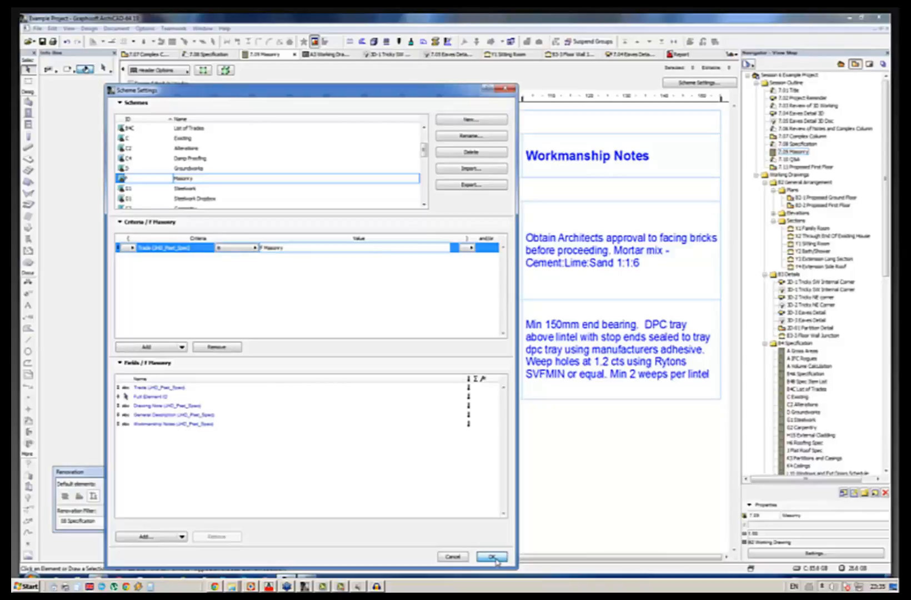
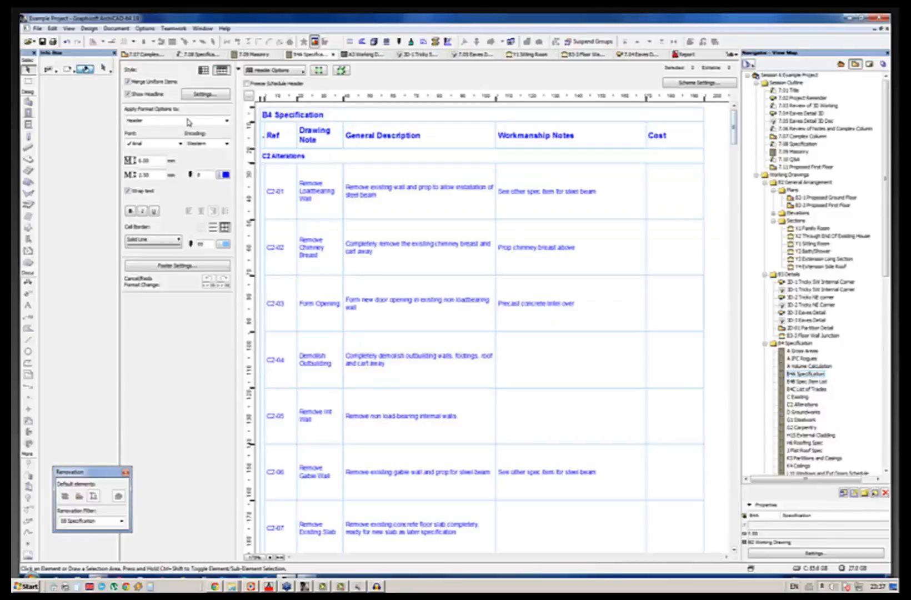
Hide the format options of the B4A Specification schedule and read through its trade sections down to K4 Ceilings, ending back at the start
{"action": "left_click", "coordinate": [240, 70]}
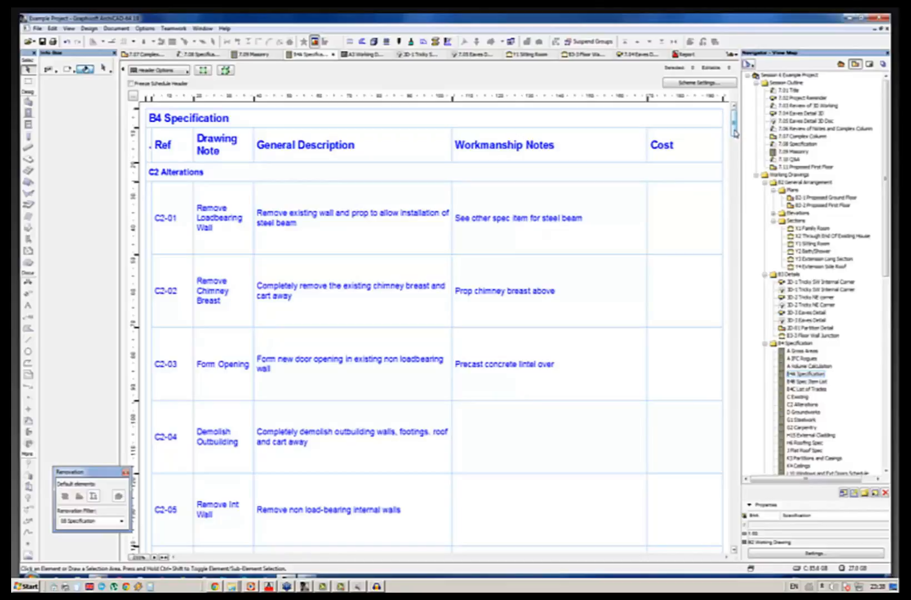
{"action": "left_click_drag", "start_coordinate": [736, 134], "coordinate": [720, 306]}
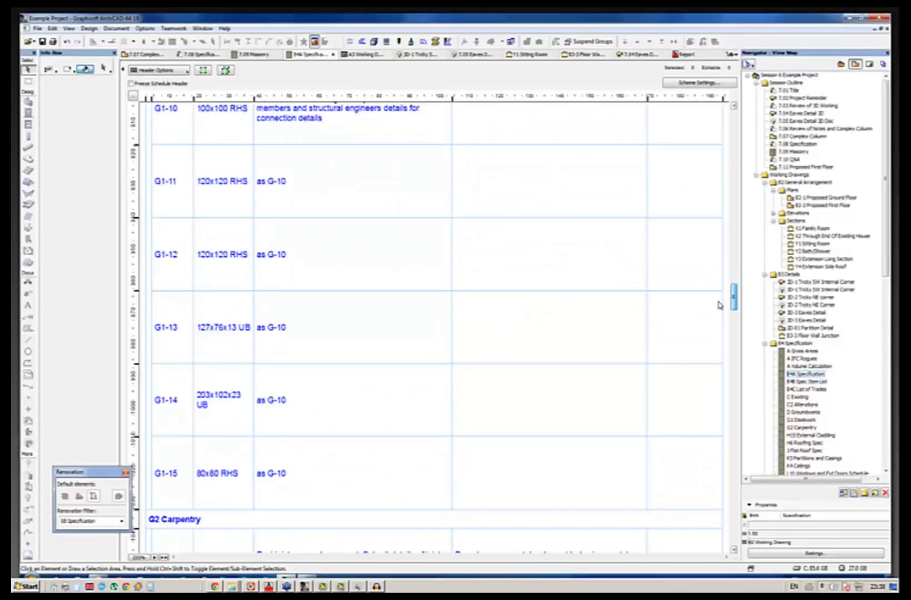
{"action": "left_click_drag", "start_coordinate": [719, 305], "coordinate": [726, 369]}
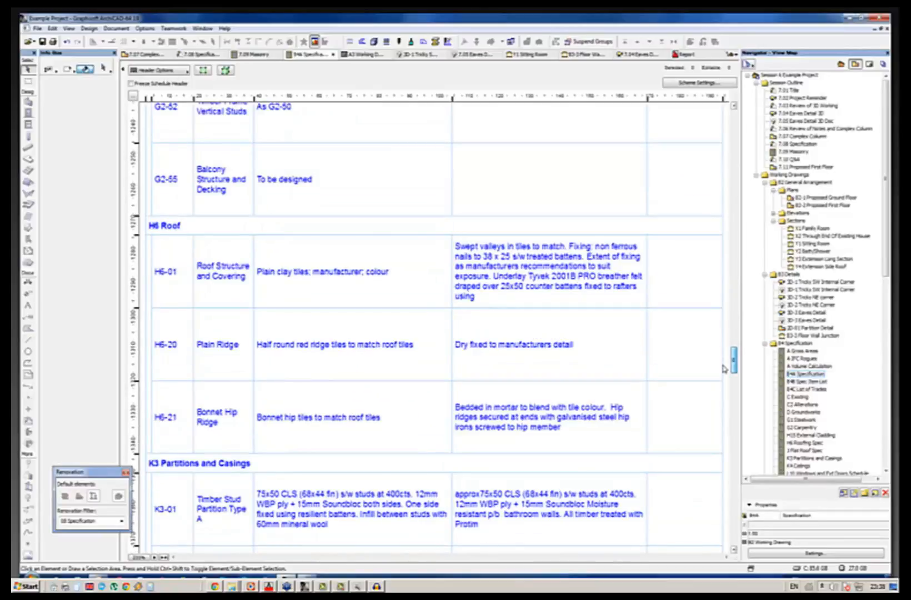
{"action": "mouse_move", "coordinate": [725, 368]}
{"action": "left_mouse_down"}
{"action": "mouse_move", "coordinate": [728, 393]}
{"action": "mouse_move", "coordinate": [728, 385]}
{"action": "left_mouse_up"}
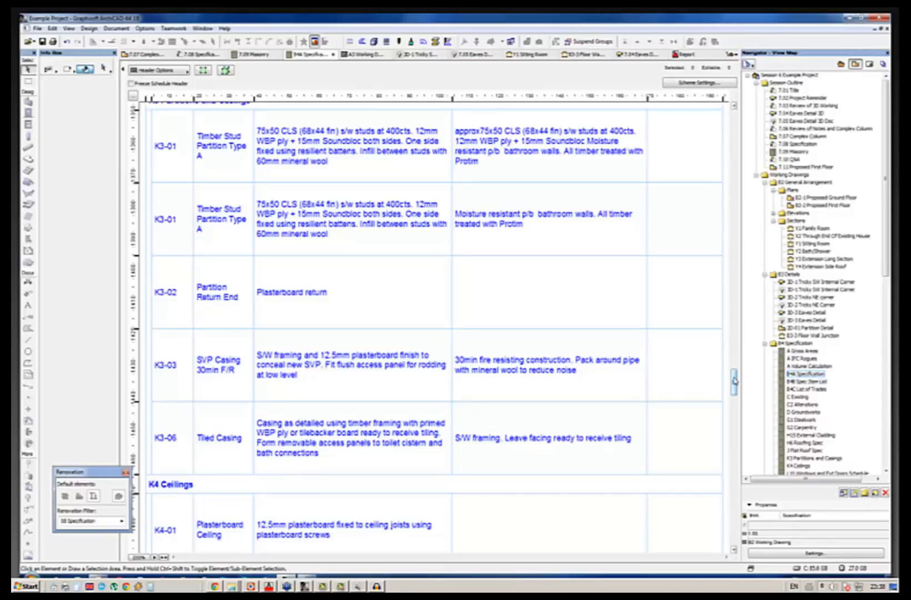
{"action": "left_click_drag", "start_coordinate": [735, 381], "coordinate": [747, 114]}
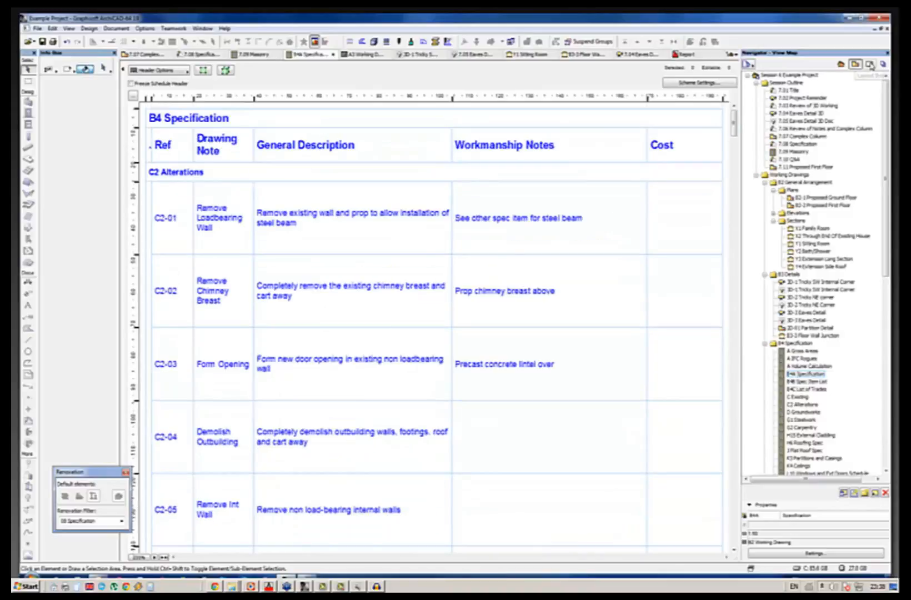
Open the B4-1 Specification layout under B4 Specification in the Layout Book and examine the schedule on its first page up close
{"action": "left_click", "coordinate": [870, 64]}
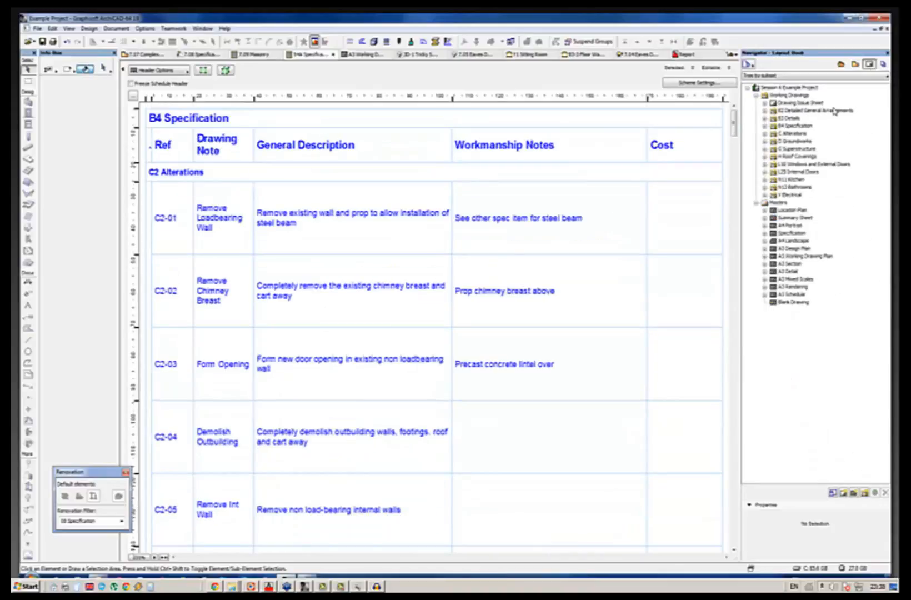
{"action": "left_click", "coordinate": [765, 126]}
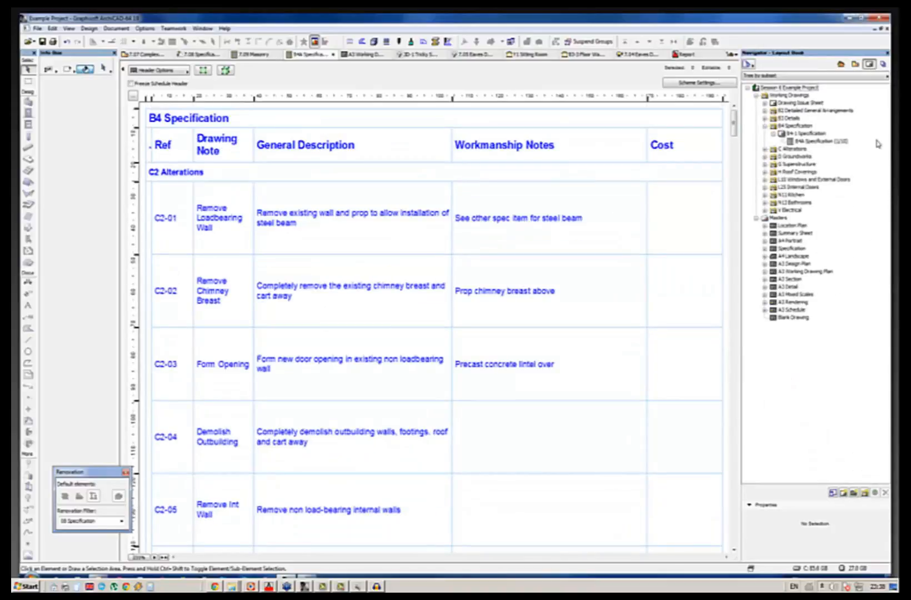
{"action": "left_click", "coordinate": [810, 134]}
{"action": "double_click", "coordinate": [809, 134]}
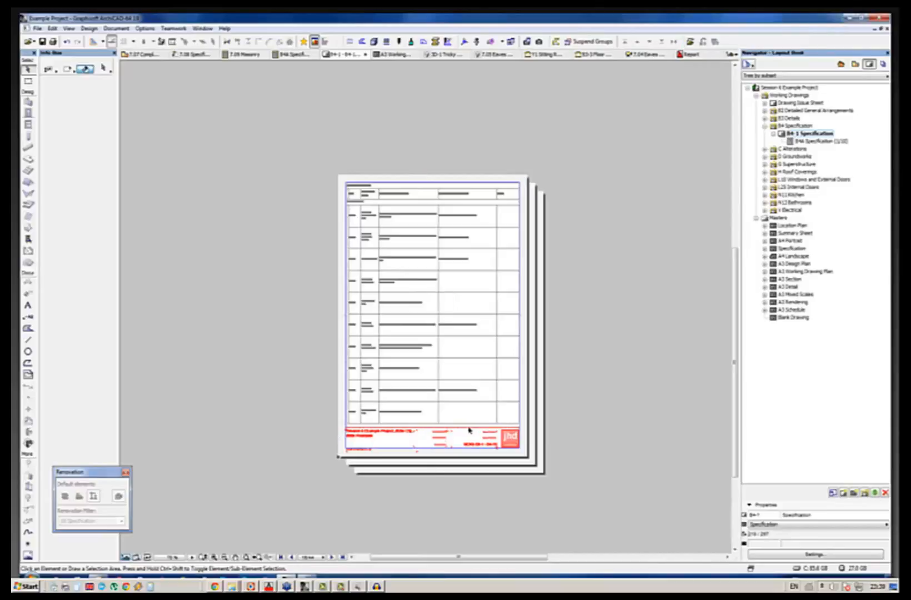
{"action": "left_click", "coordinate": [248, 558]}
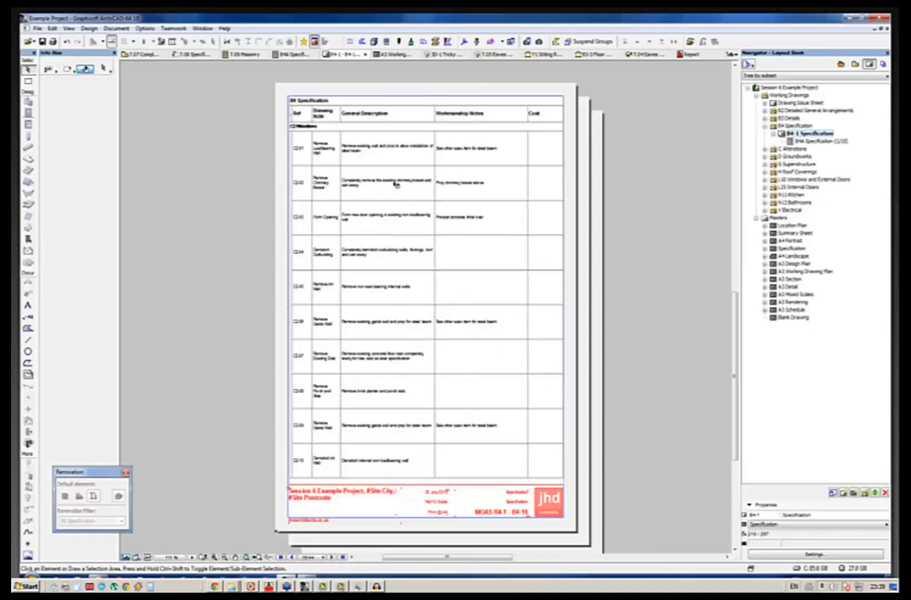
{"action": "left_click", "coordinate": [214, 558]}
{"action": "left_click", "coordinate": [259, 74]}
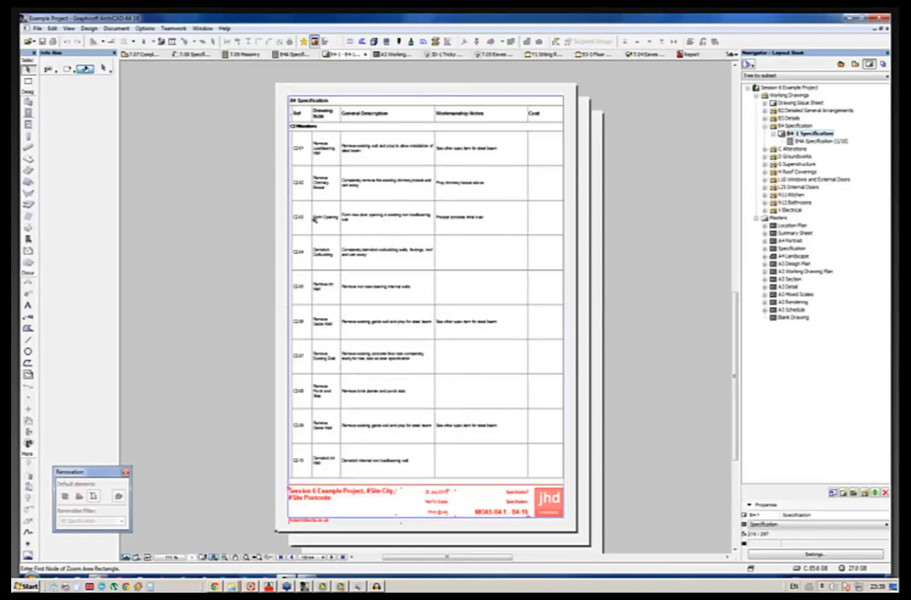
{"action": "left_click", "coordinate": [602, 322]}
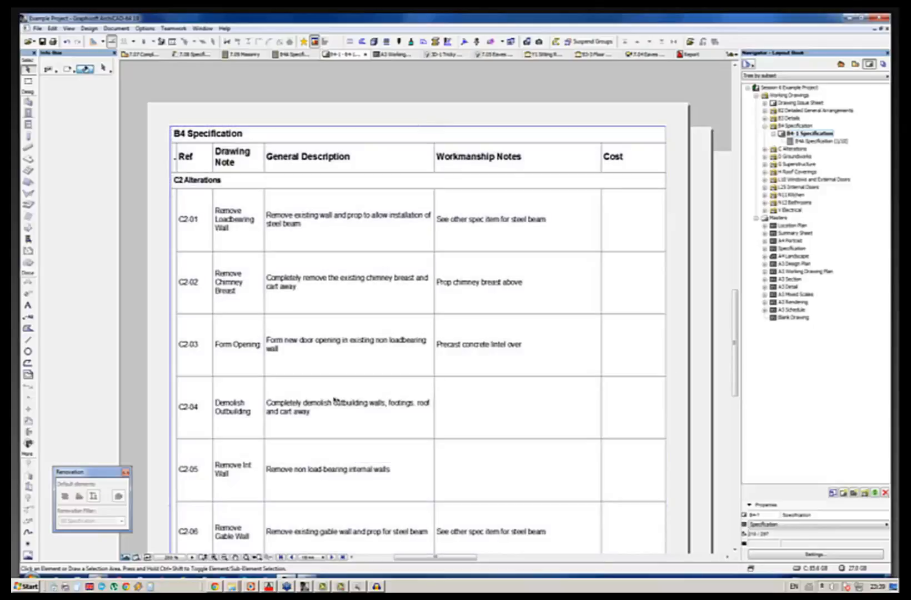
{"action": "left_click", "coordinate": [269, 397]}
Return to the View Map and open the 7.10 Q&A view
{"action": "left_click", "coordinate": [856, 64]}
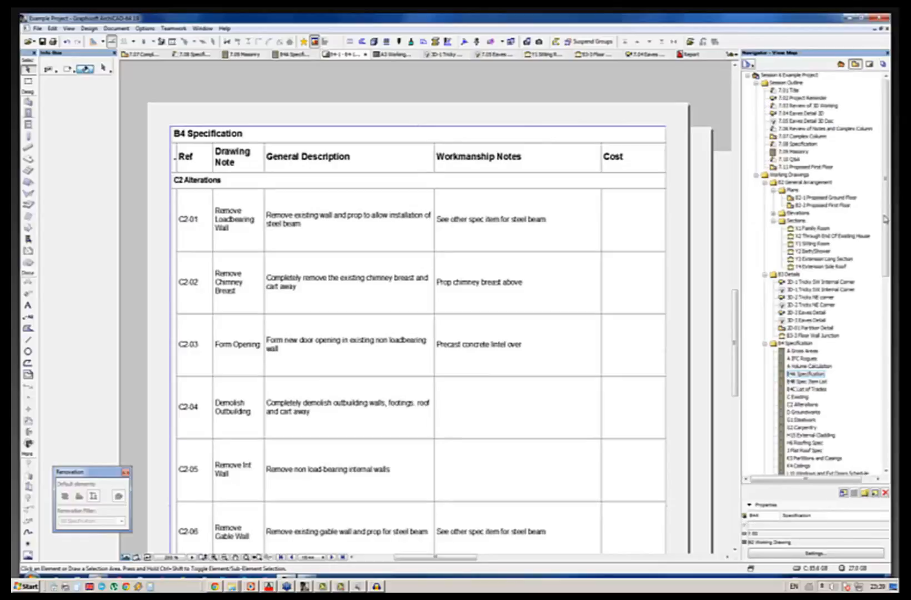
{"action": "left_click", "coordinate": [791, 159]}
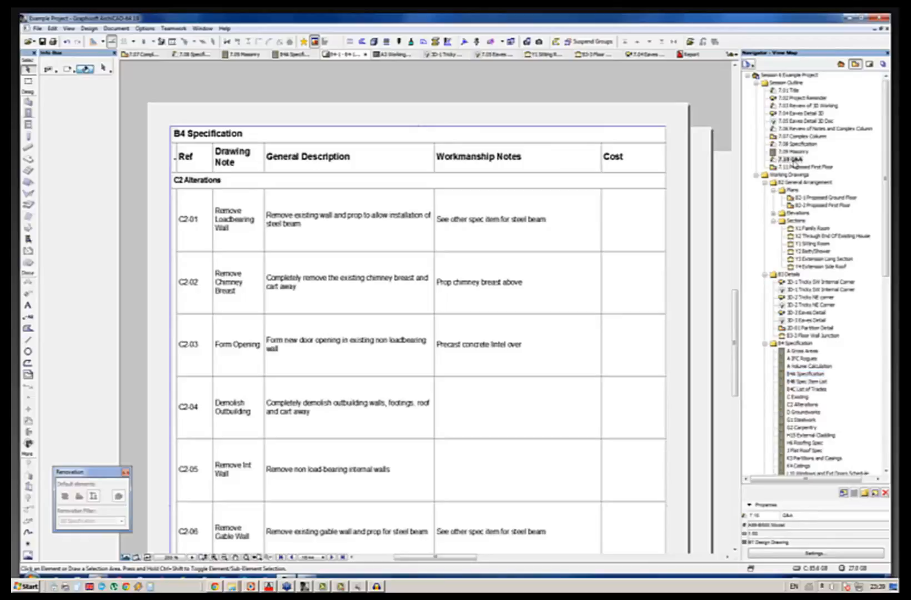
{"action": "double_click", "coordinate": [795, 161]}
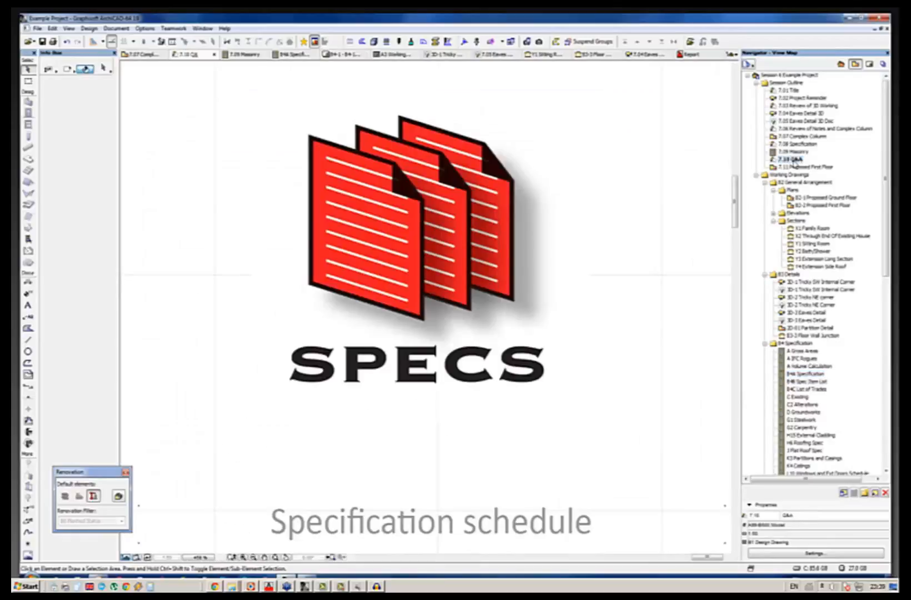